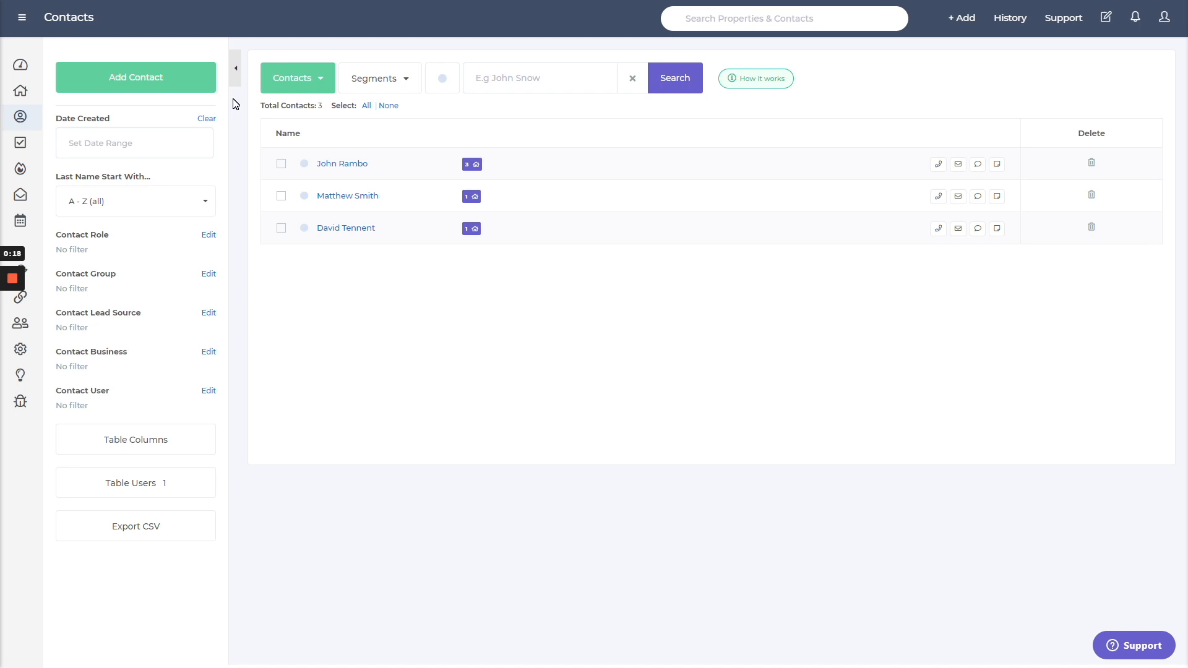
Examine the personal and business fields of the new contact form, and close it without saving.
left_click(158, 76)
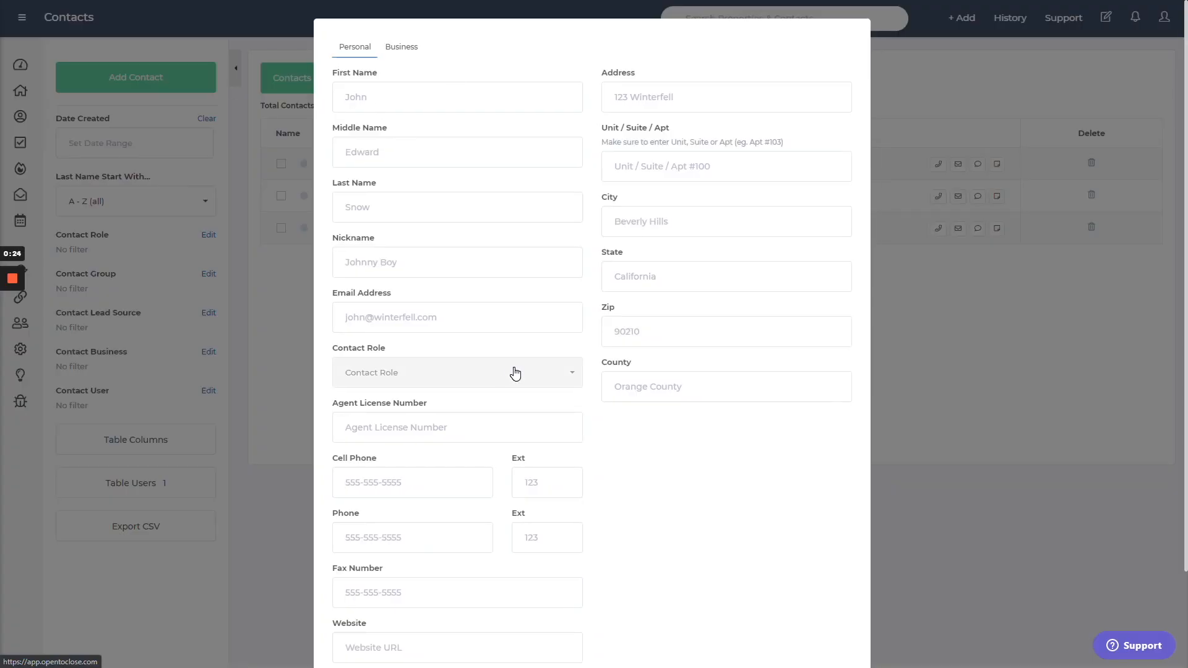
scroll(514, 371, "down", 3)
scroll(514, 371, "up", 3)
left_click(406, 48)
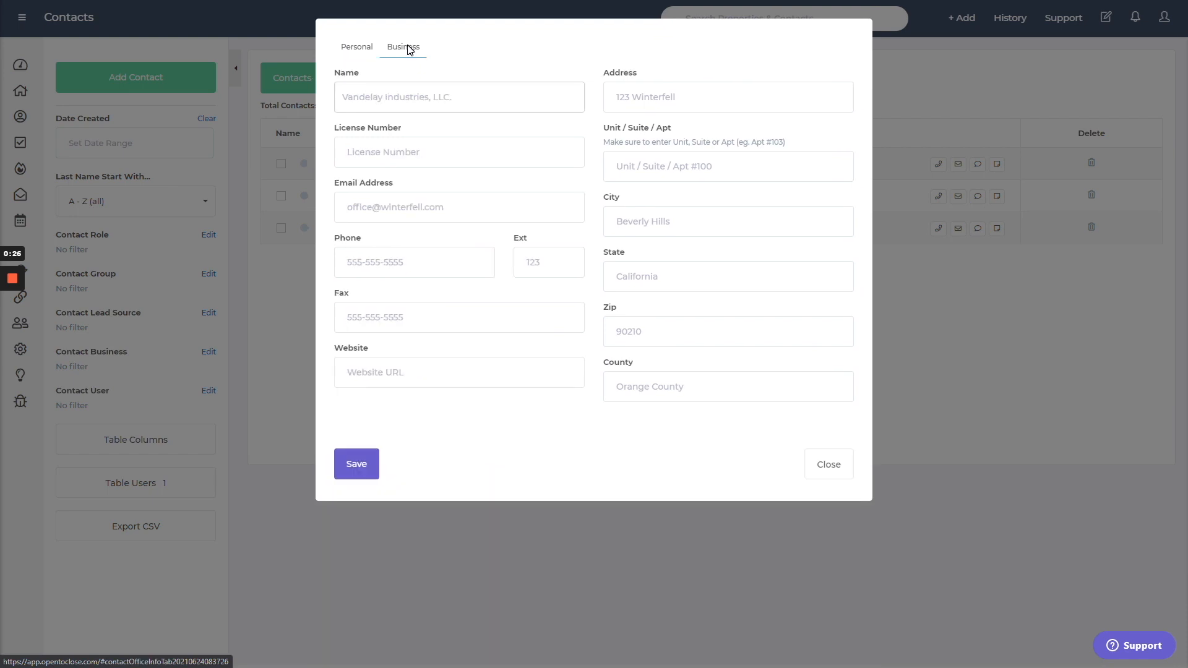
left_click(354, 48)
scroll(490, 129, "down", 2)
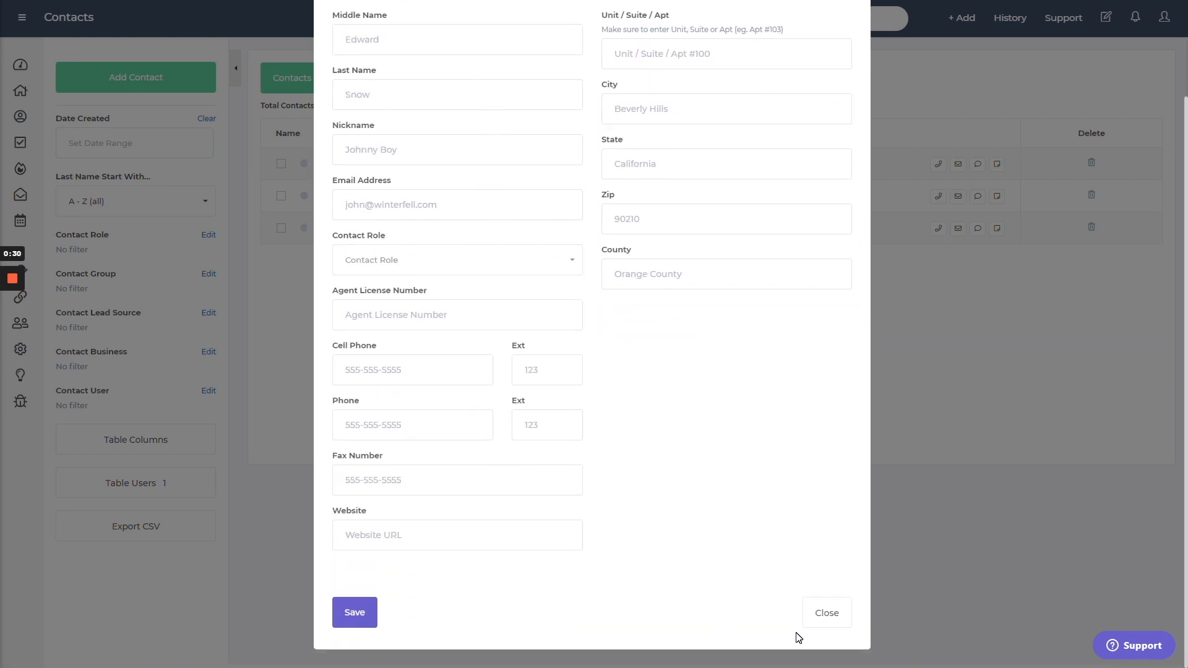
left_click(828, 622)
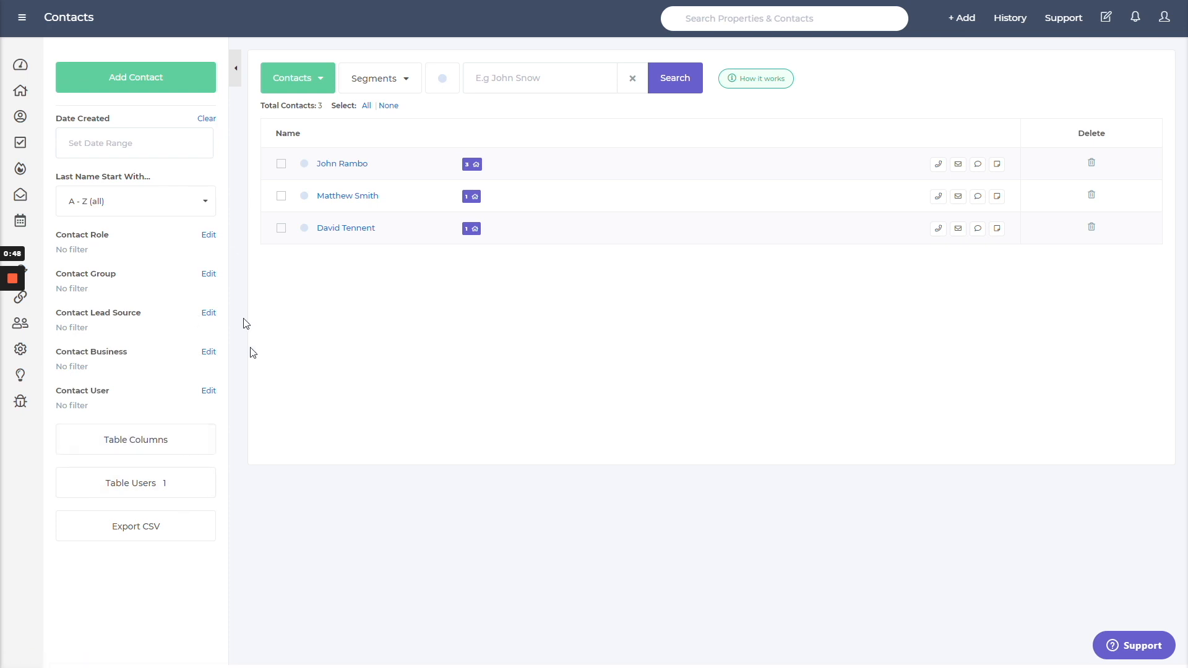
View the available options for contact tables and for segments.
left_click(304, 78)
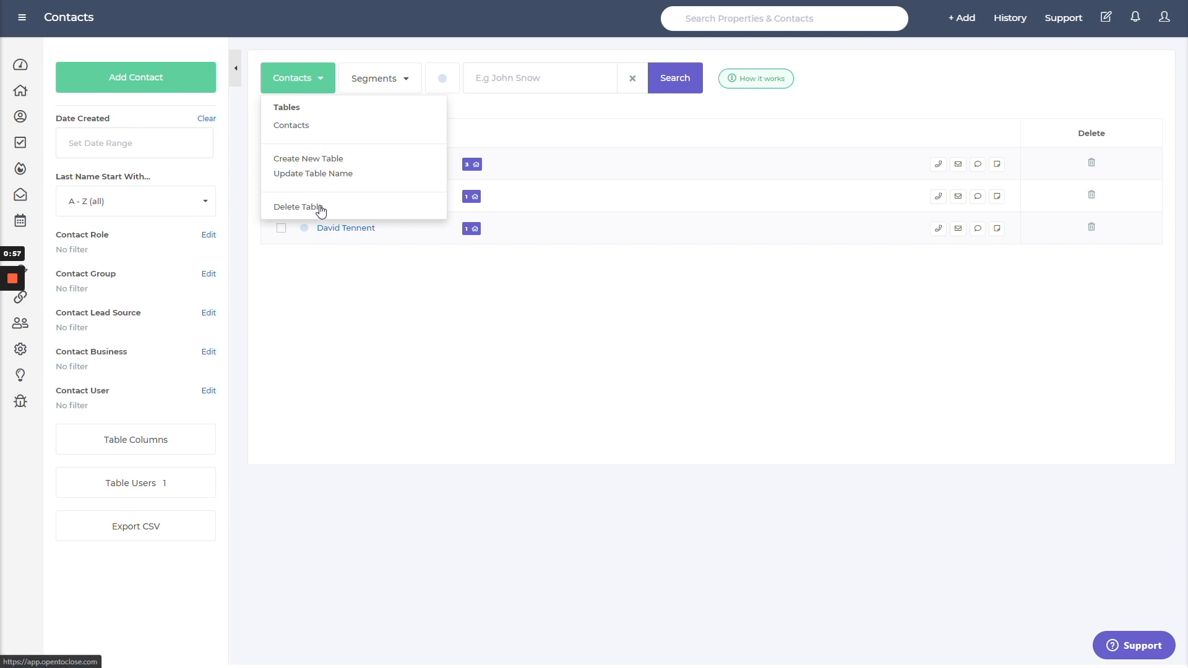
left_click(311, 134)
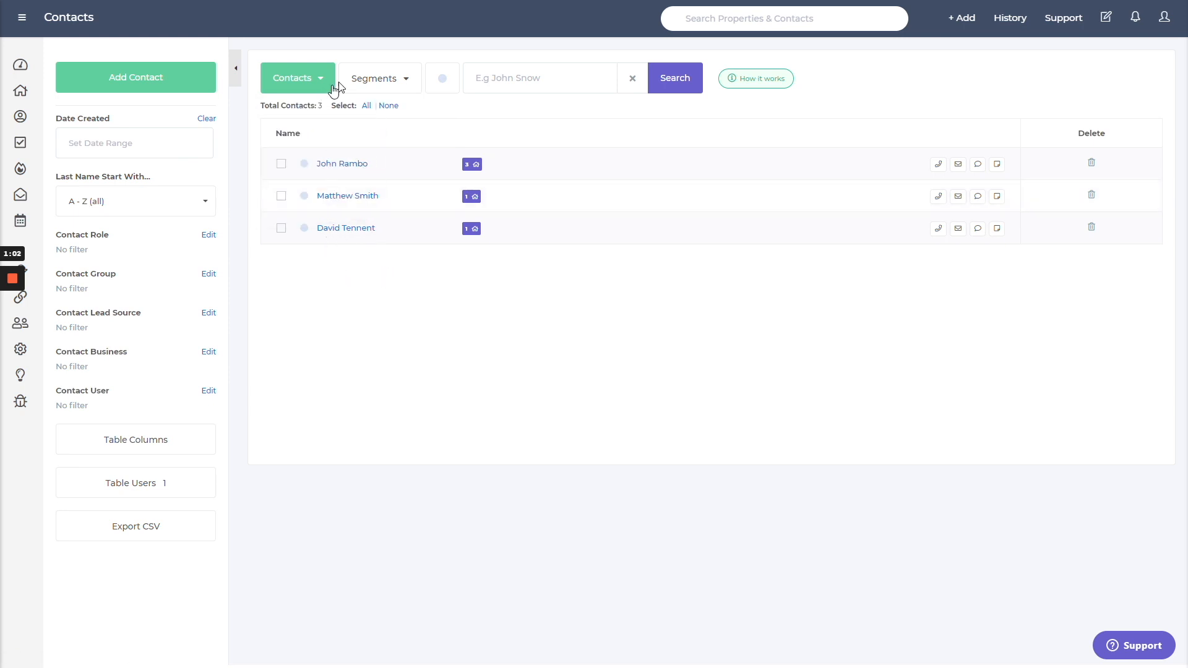
left_click(374, 84)
left_click(457, 291)
Create a new segment of the contacts table named "Sellers".
left_click(392, 82)
left_click(398, 155)
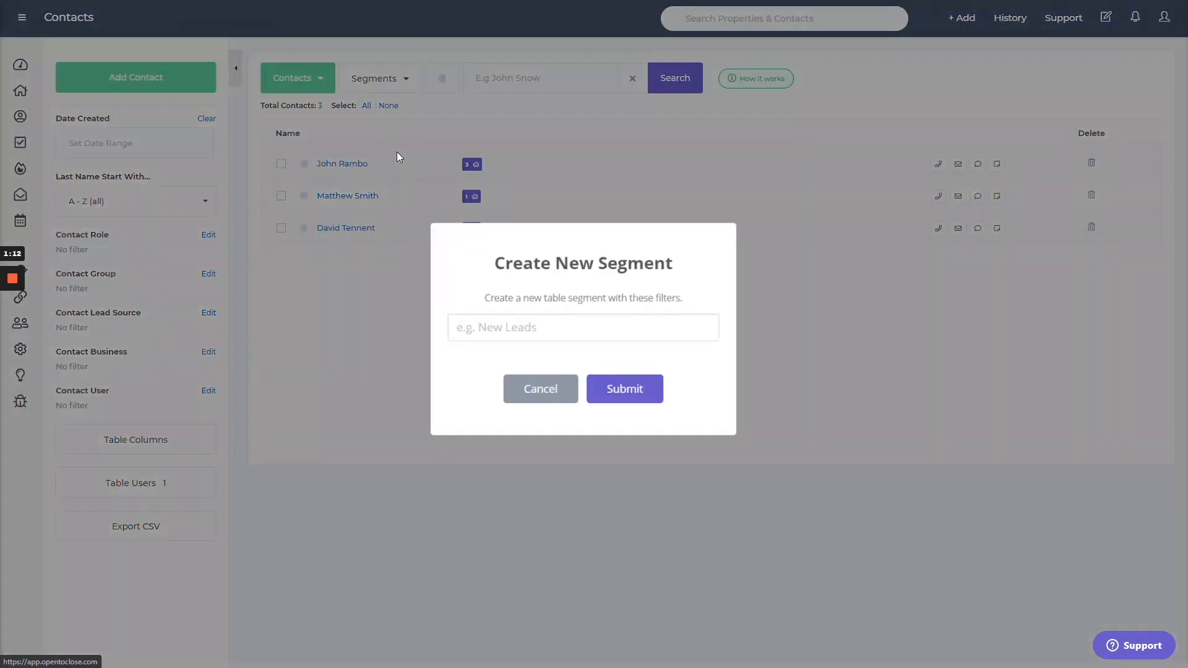
type("Seller")
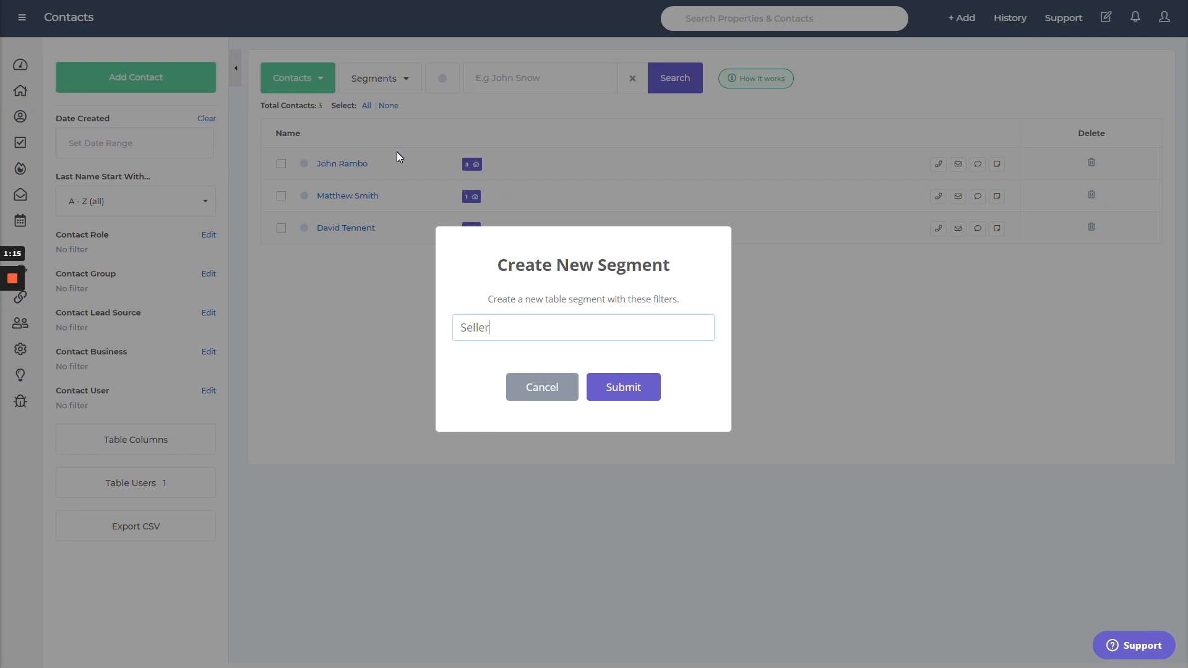
type("s")
left_click(600, 387)
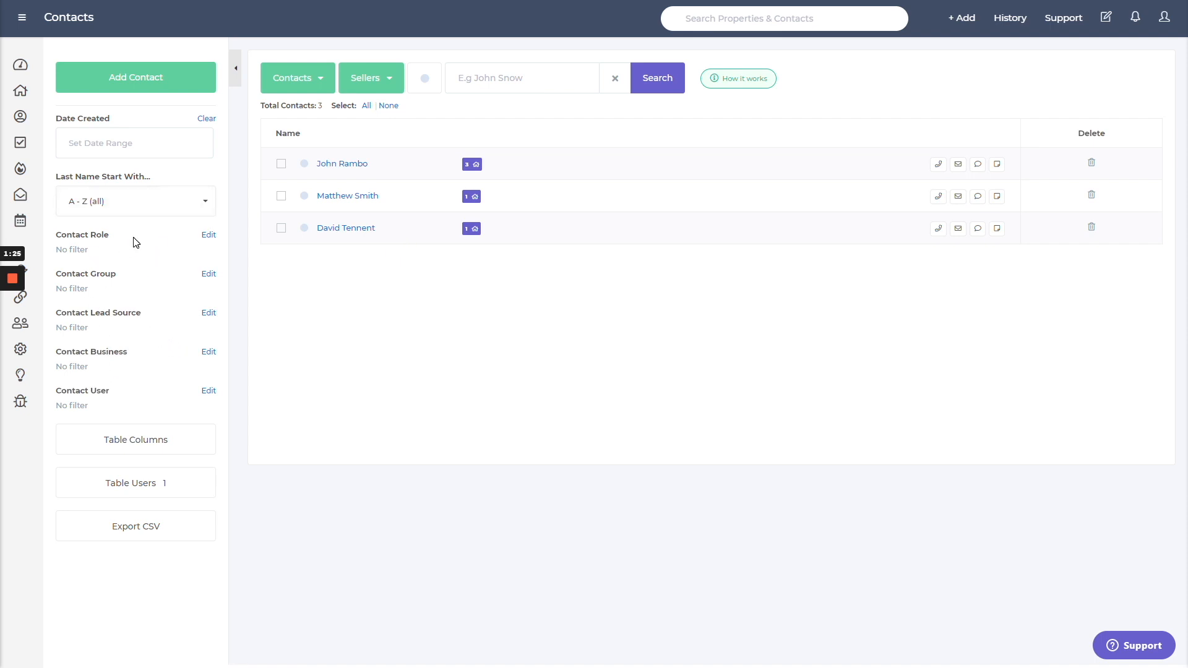
Filter the Sellers segment by the Seller contact role, and return to the contact list without a segment.
left_click(208, 236)
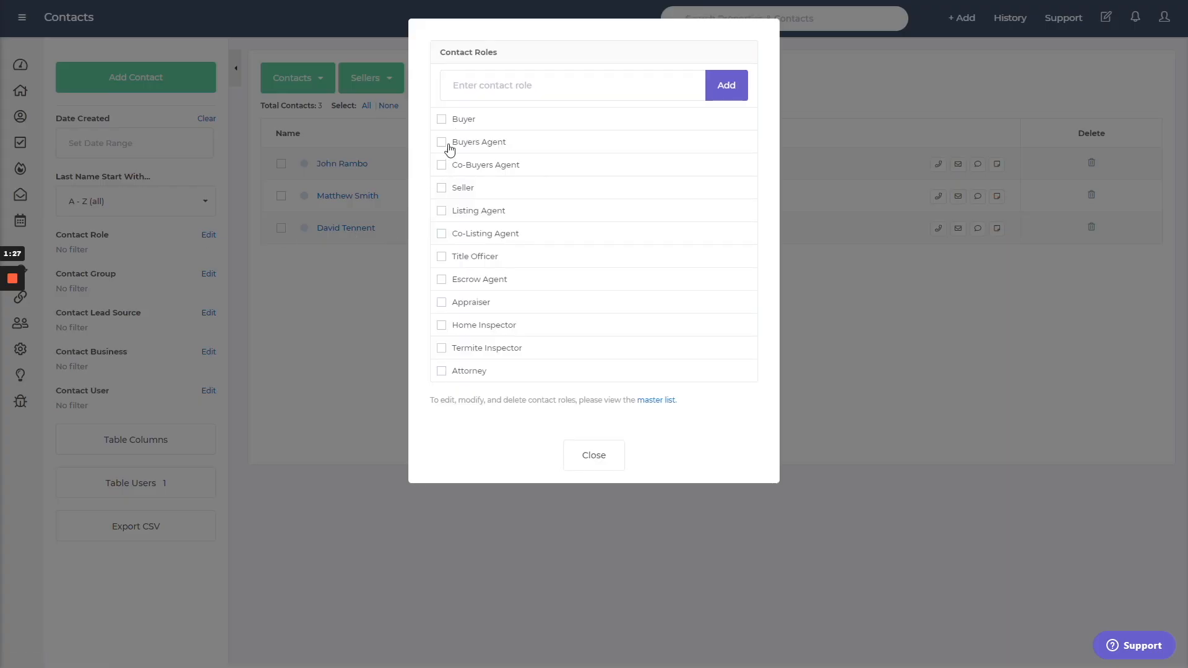
left_click(441, 187)
left_click(594, 456)
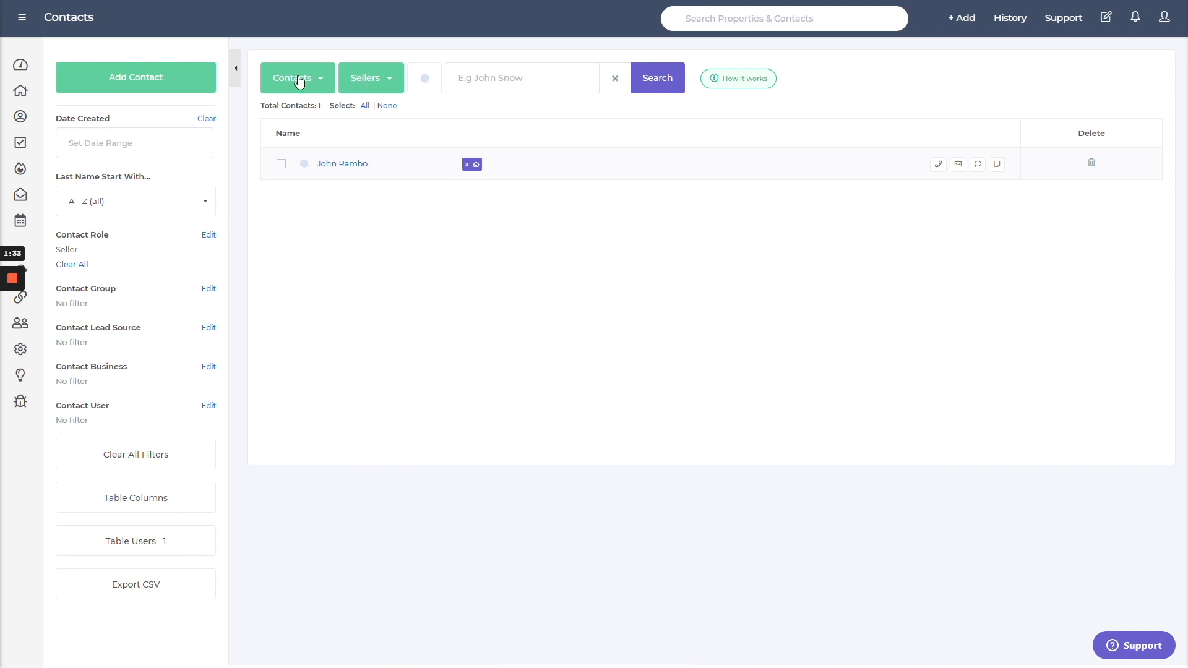
left_click(379, 77)
left_click(378, 110)
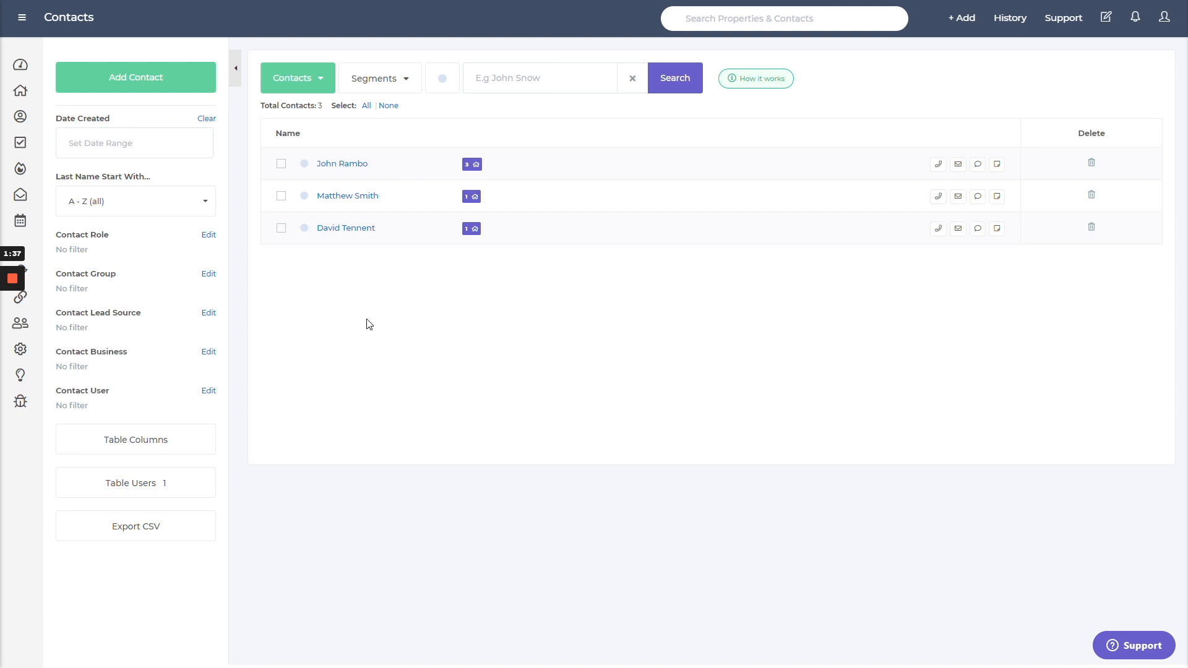
View the colour filter choices and the bulk options for all selected contacts, leaving no contact selected.
left_click(442, 82)
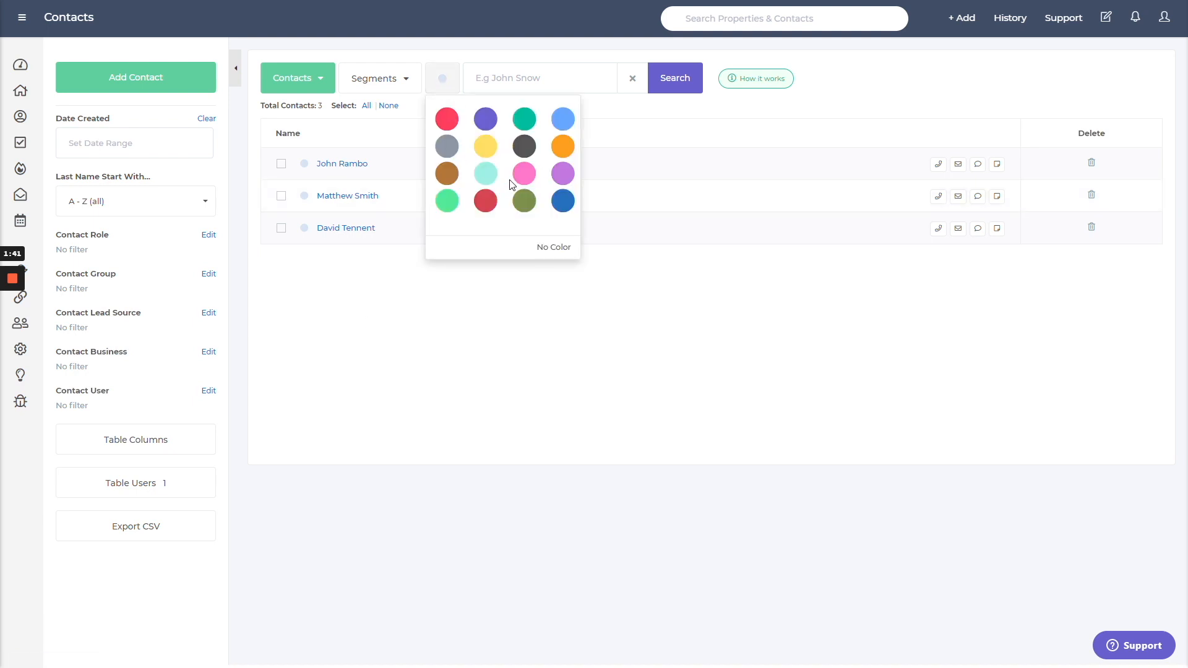
left_click(406, 316)
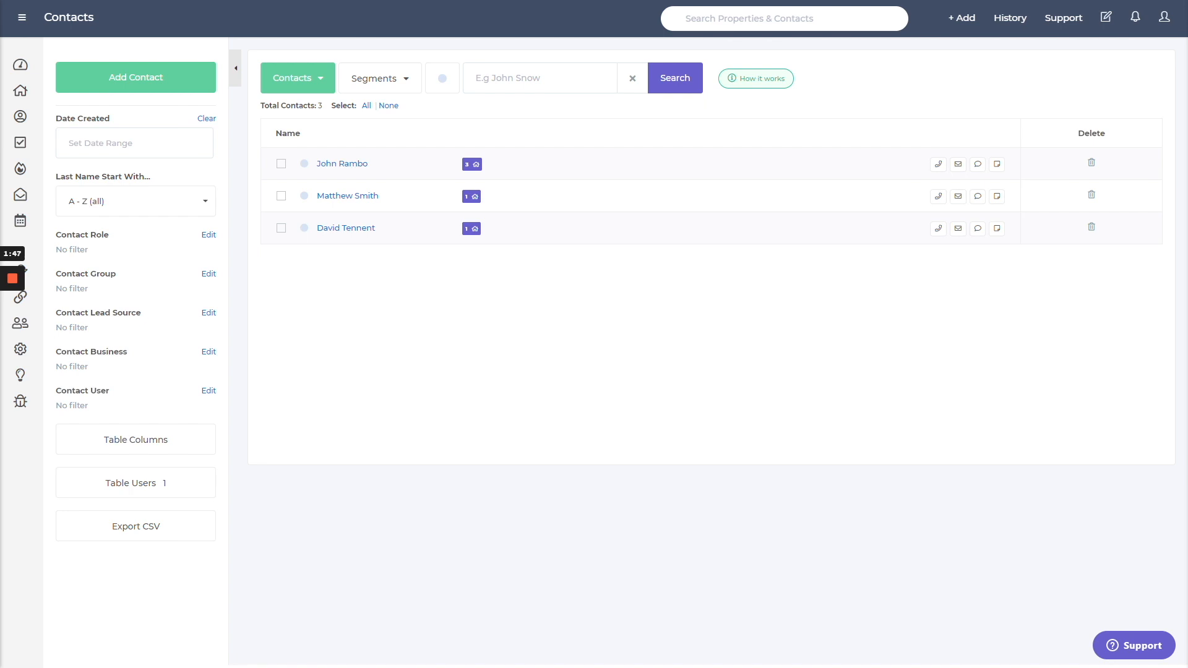
left_click(366, 106)
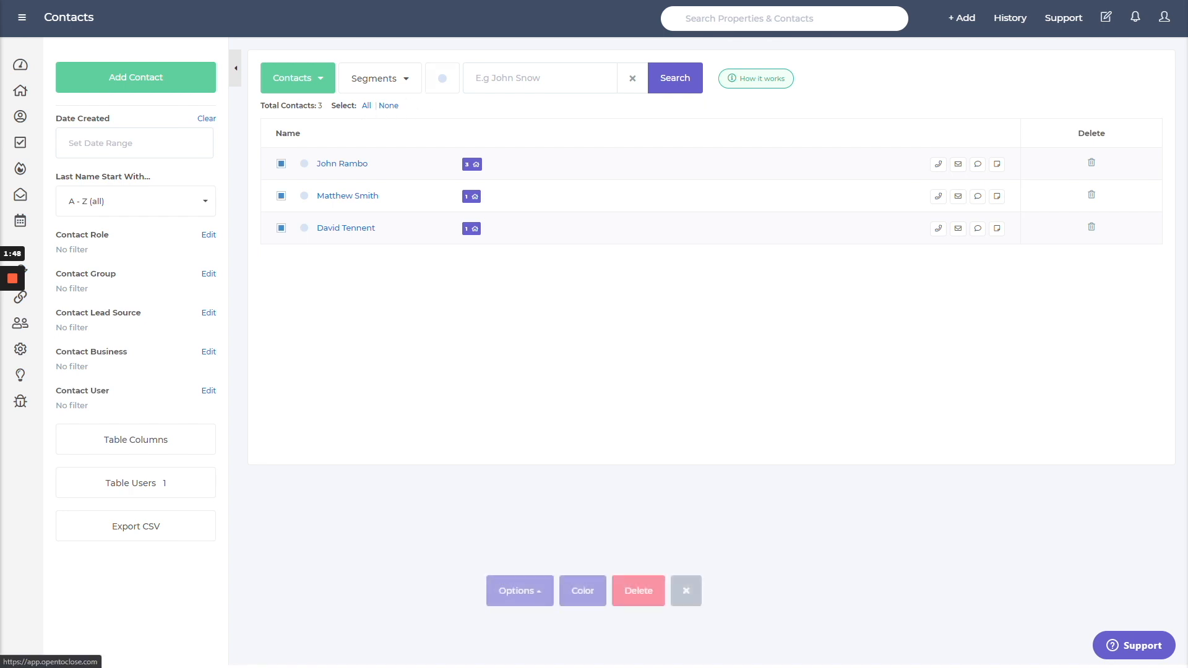
left_click(388, 107)
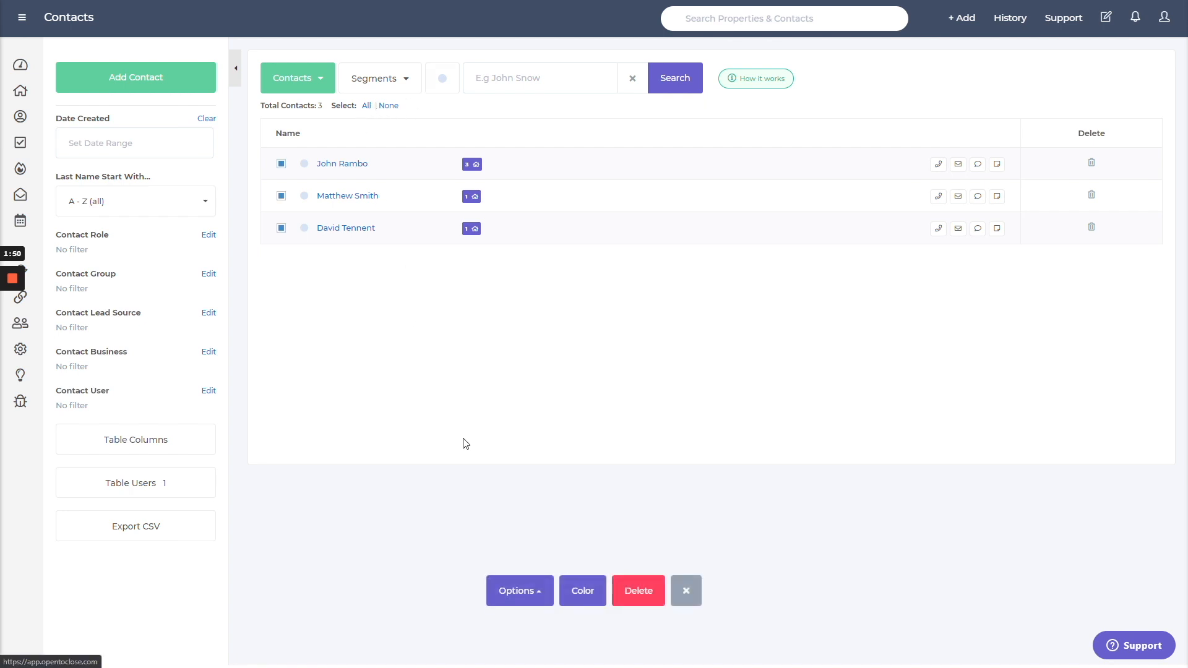
left_click(523, 595)
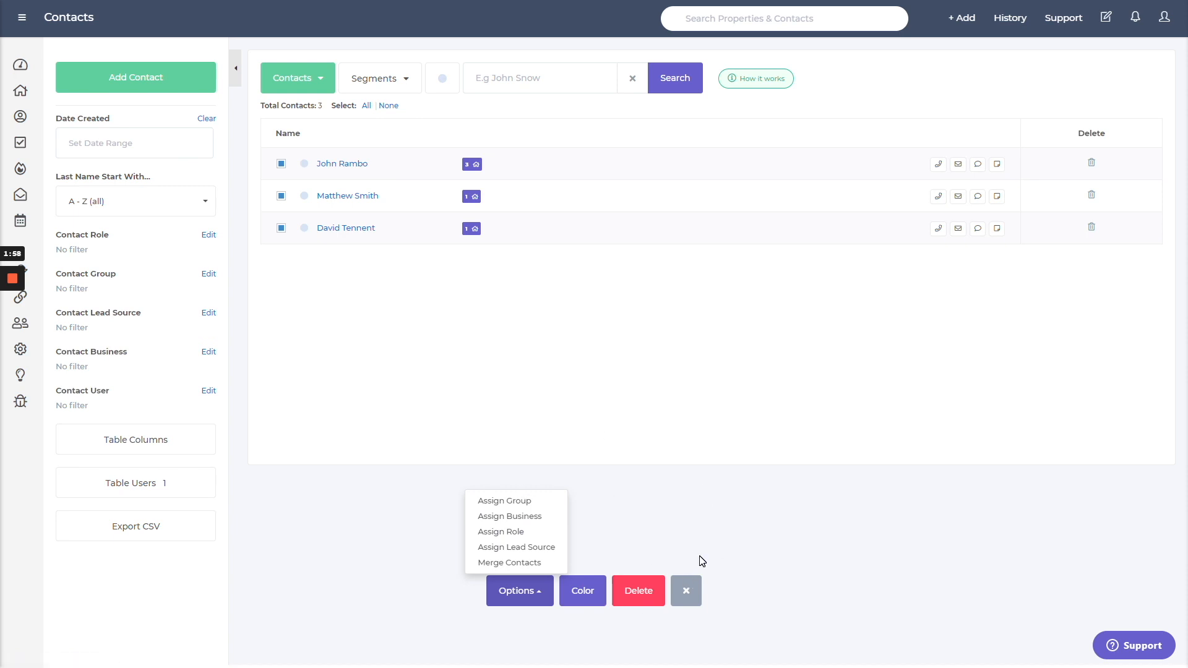
left_click(390, 106)
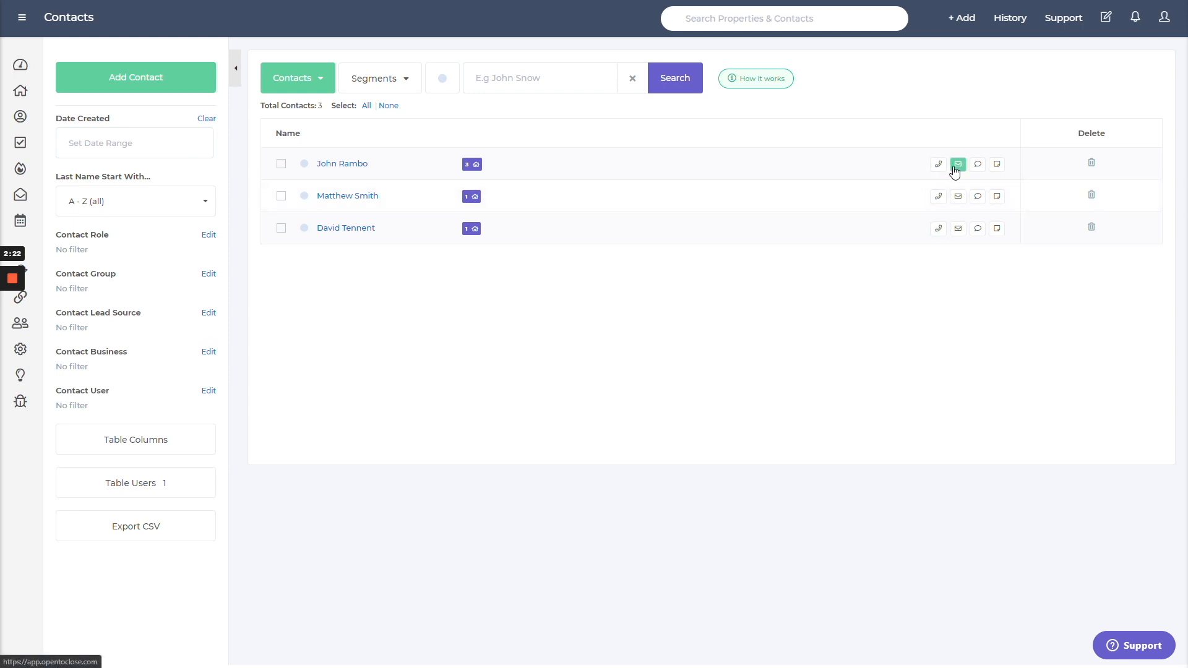
View the notes of the first contact in the list and close them.
left_click(994, 167)
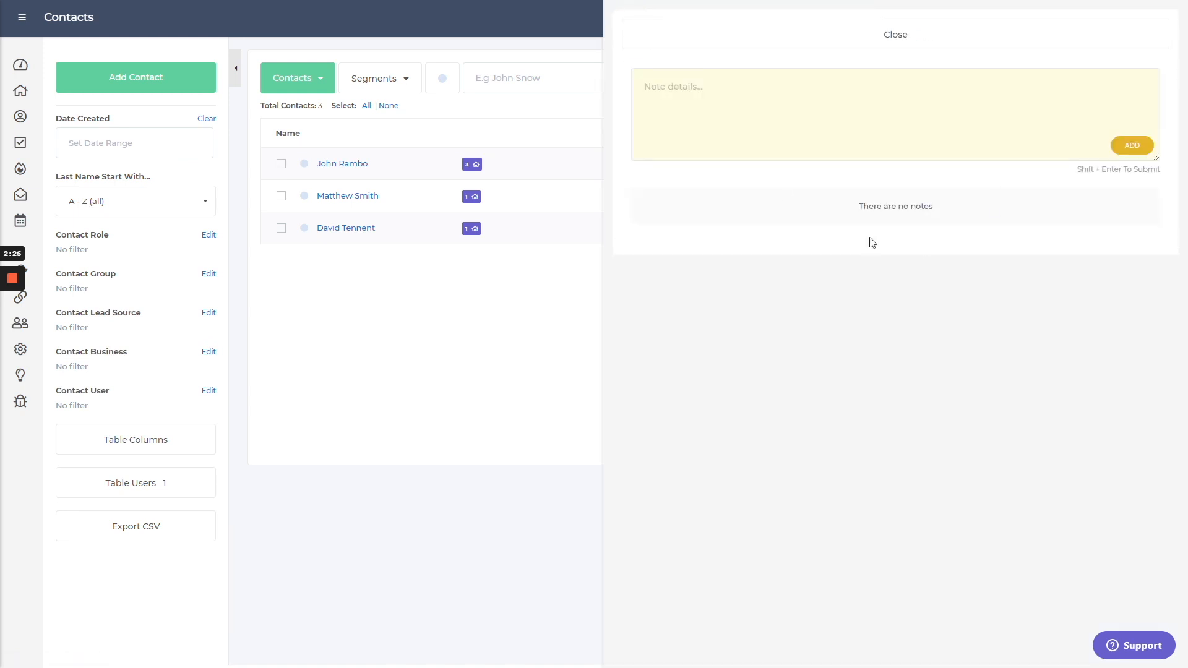
left_click(925, 46)
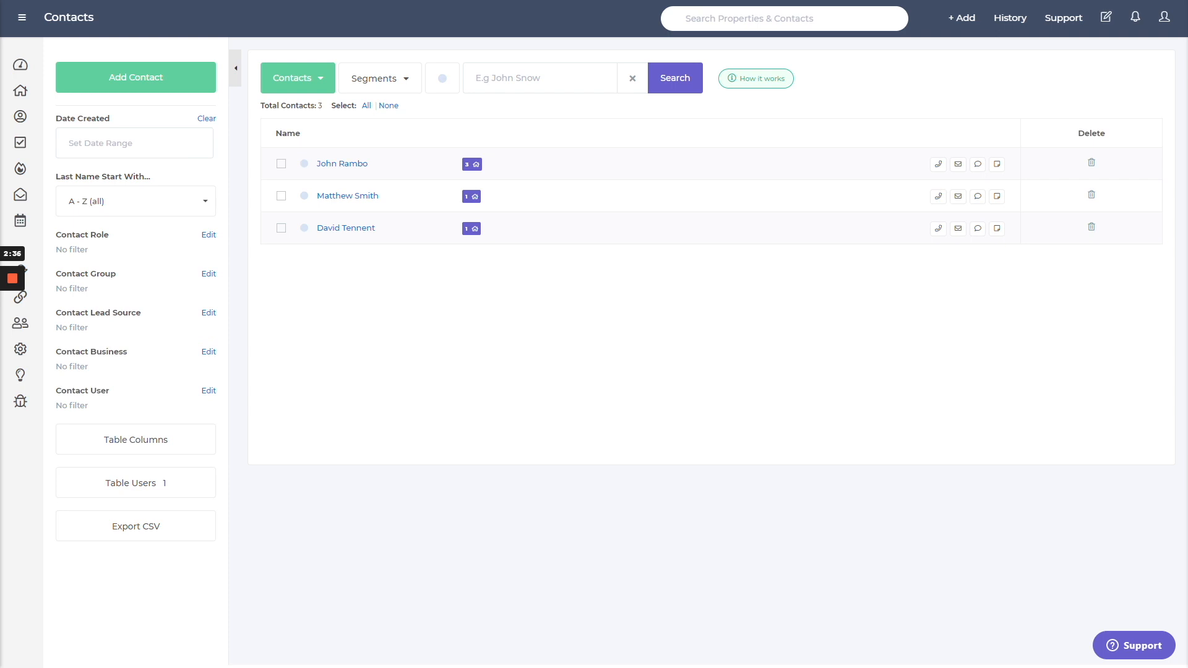
Filter the contacts by creation date using Last 7 Days, Last 30 Days and YTD, and clear the date range.
left_click(124, 143)
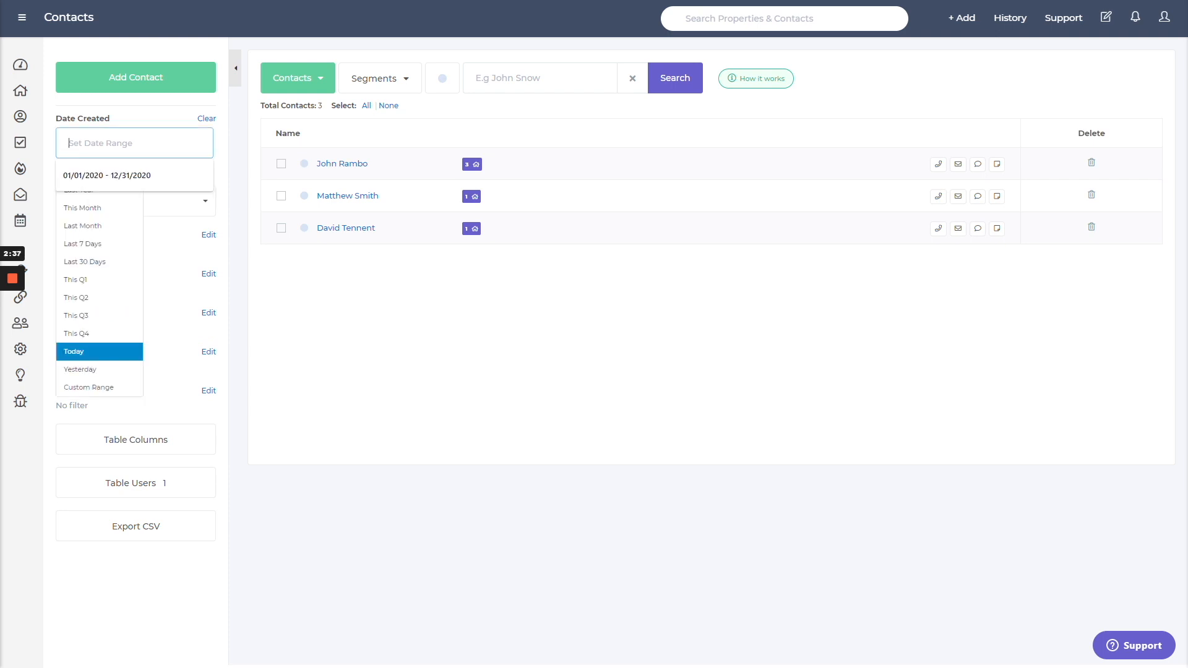
left_click(97, 249)
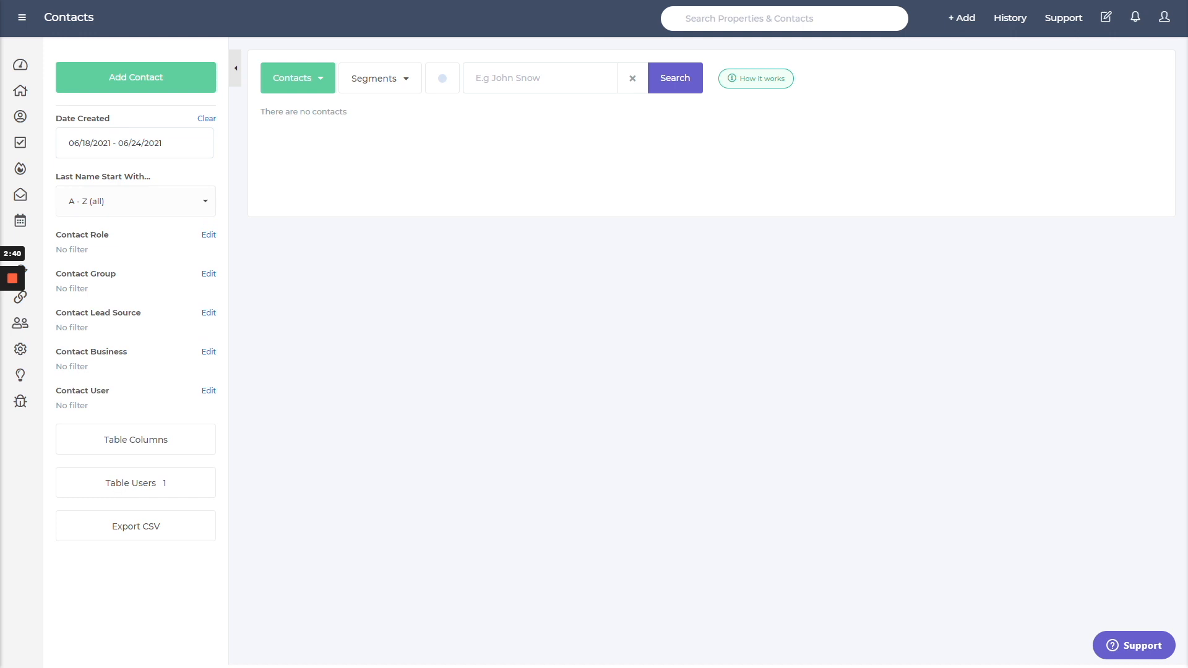
left_click(116, 147)
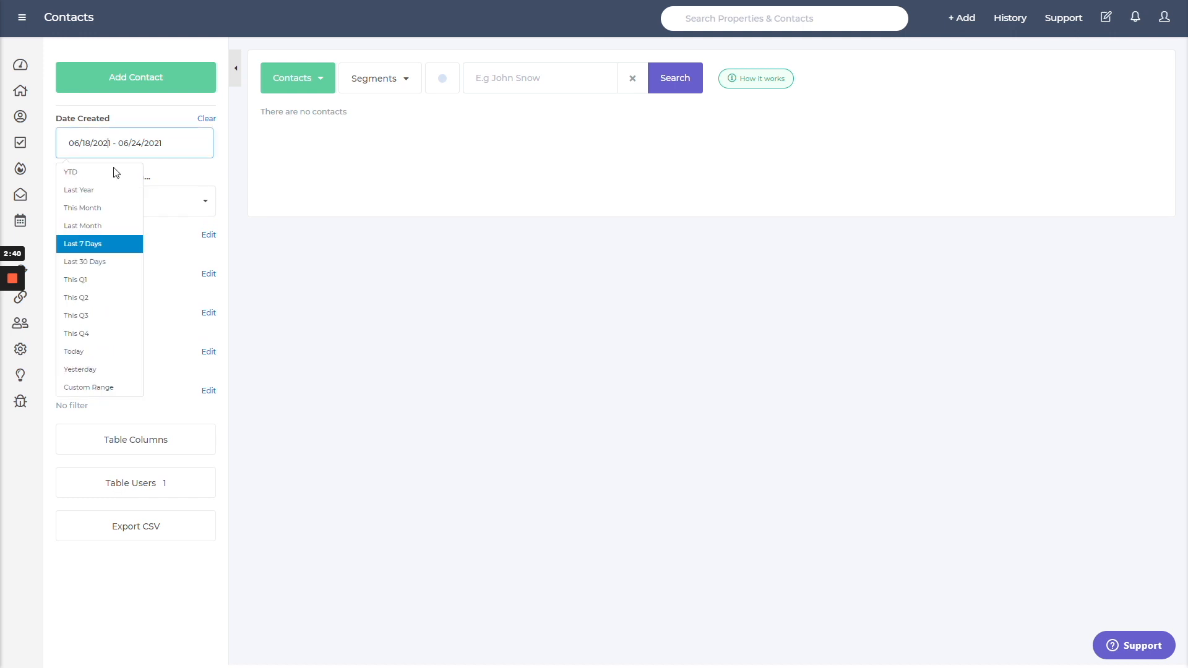
left_click(94, 262)
left_click(139, 148)
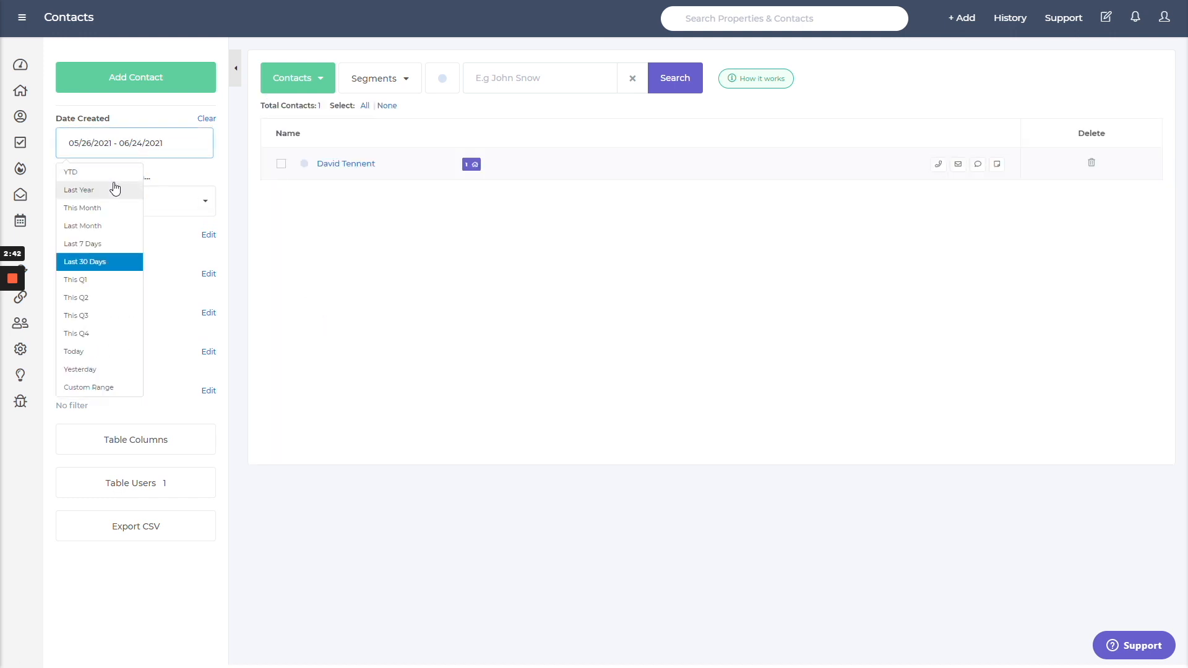
left_click(112, 172)
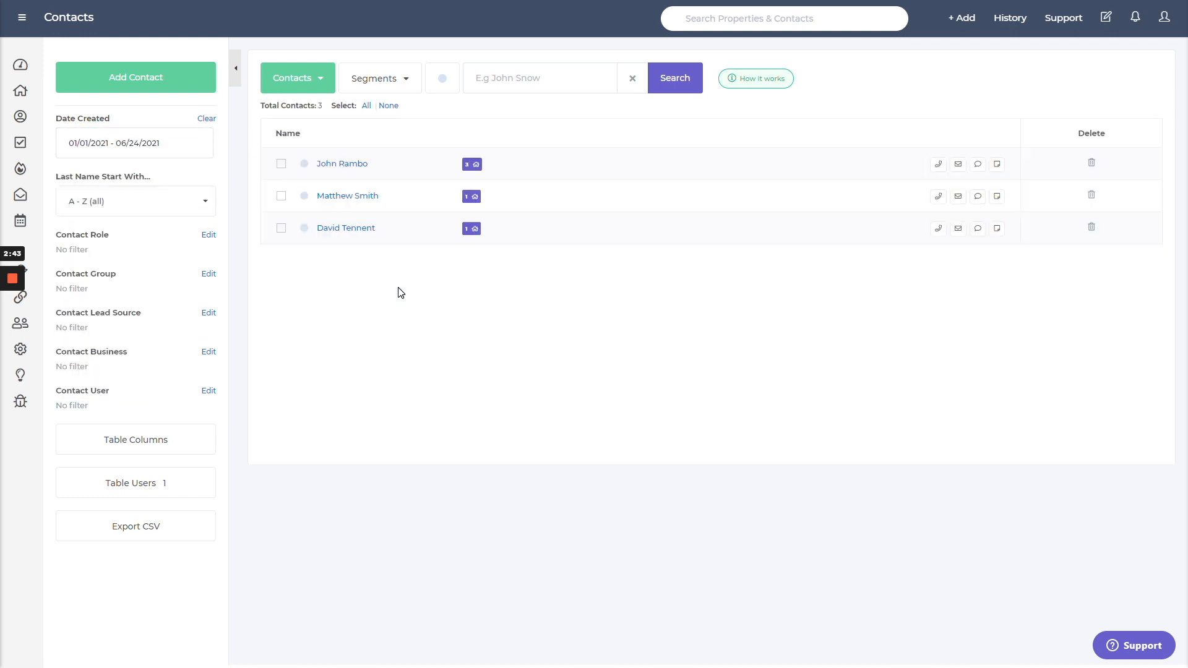
left_click(208, 120)
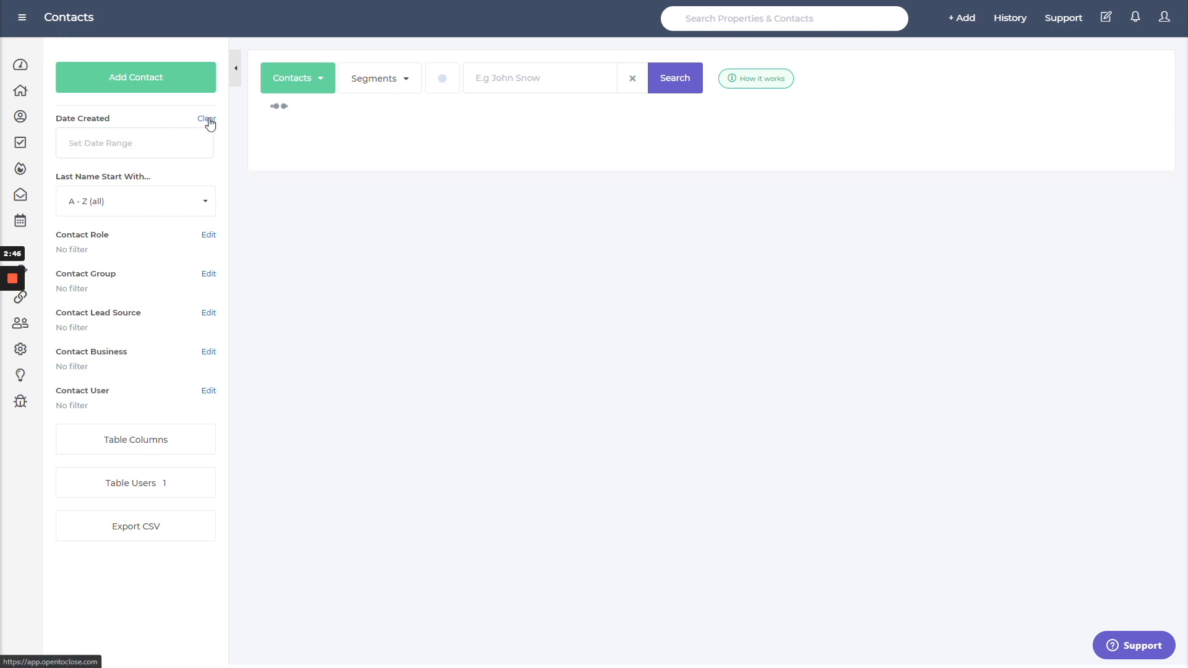
Filter the contacts to last names starting with T, and reset the filter to A - Z (all).
left_click(129, 209)
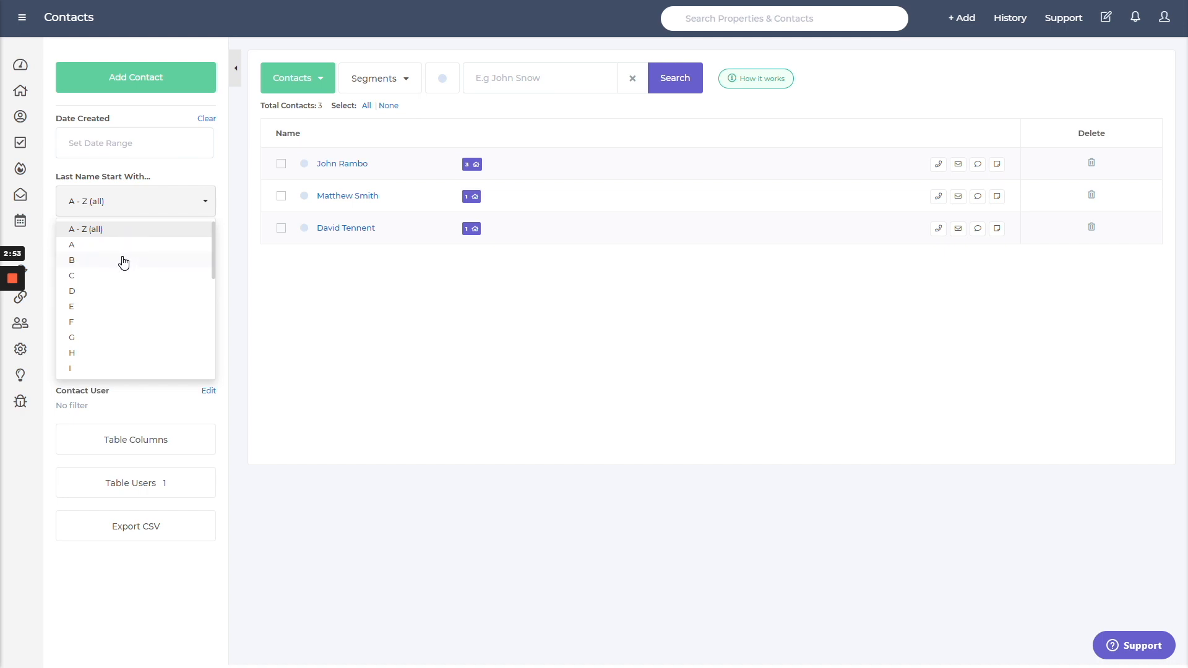
scroll(119, 316, "down", 5)
left_click(72, 279)
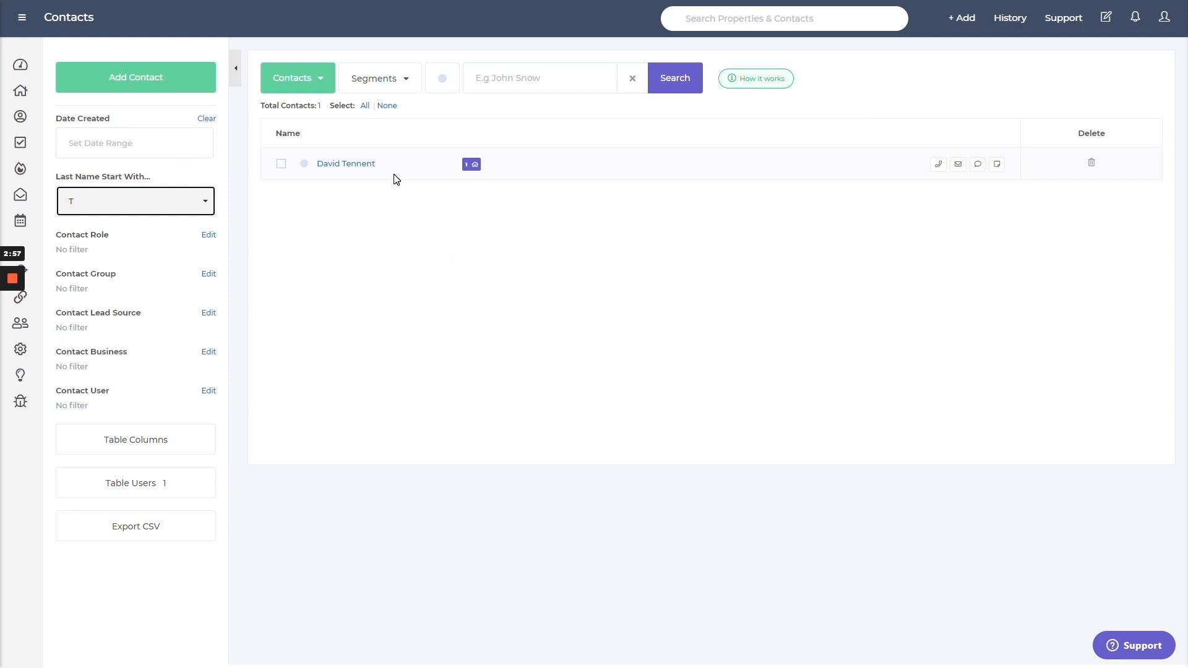
left_click(175, 200)
scroll(167, 239, "up", 5)
left_click(162, 234)
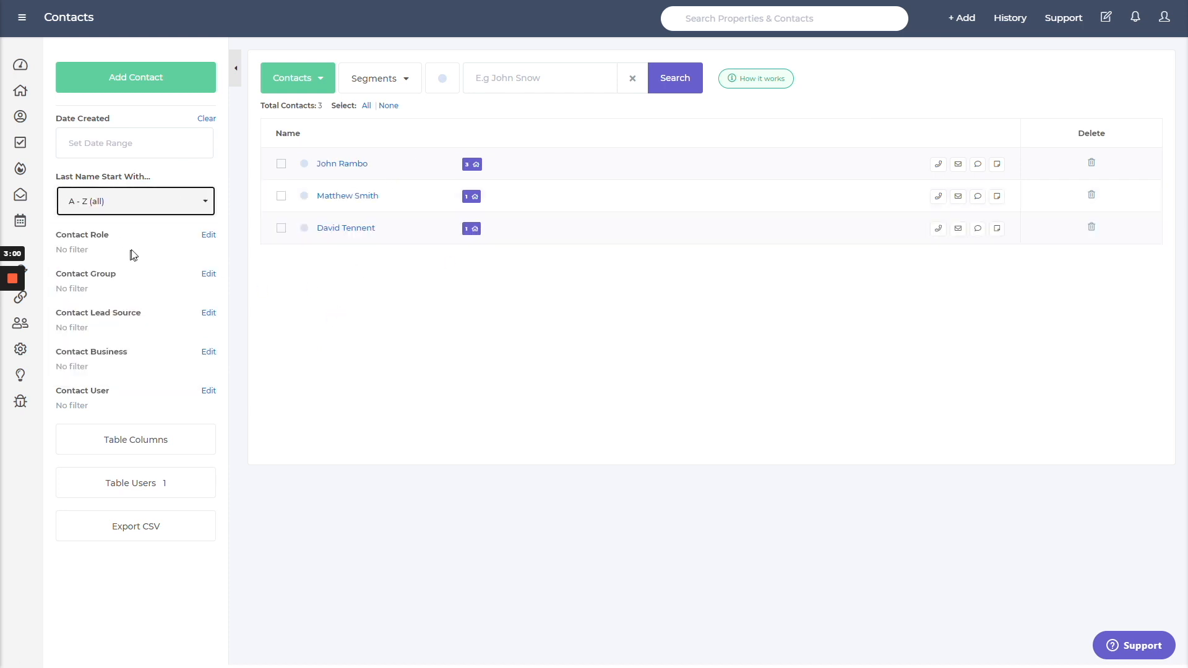
Review the filter choices for contact role, contact group and contact lead source without selecting any.
left_click(208, 234)
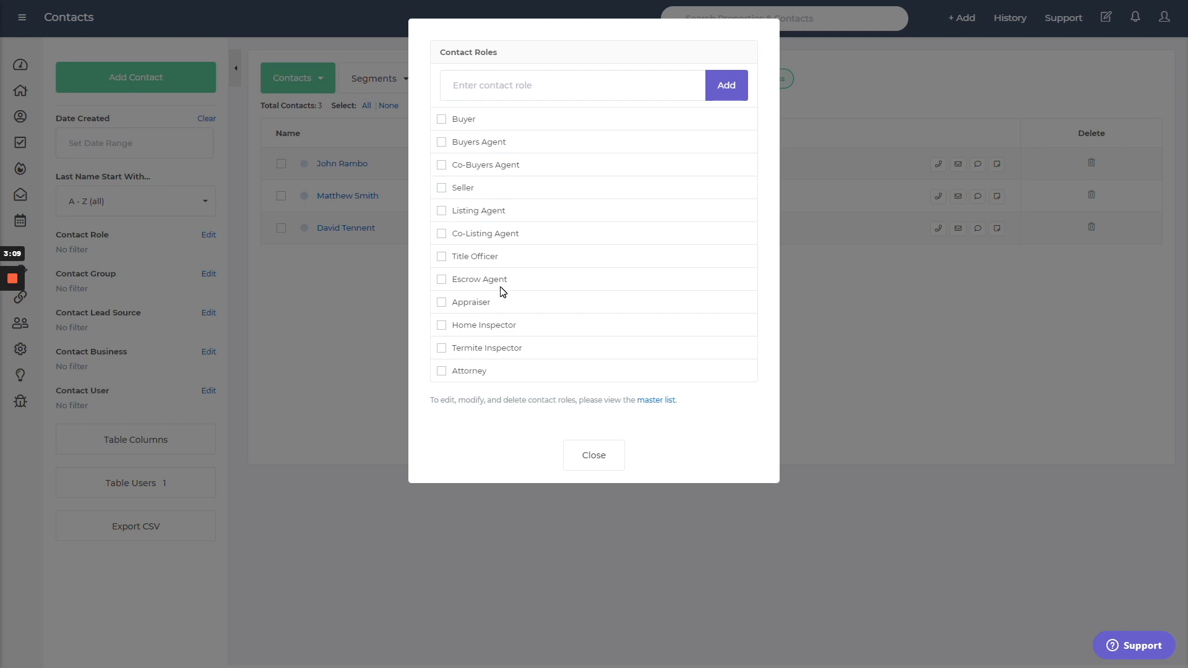
left_click(598, 469)
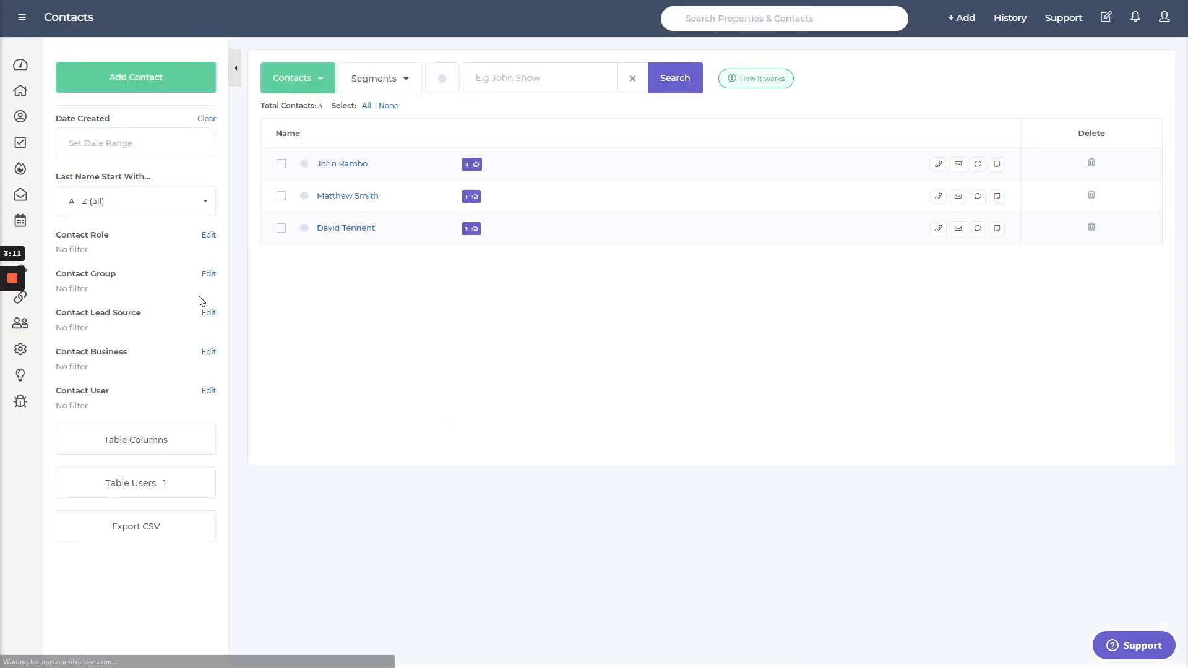
left_click(211, 276)
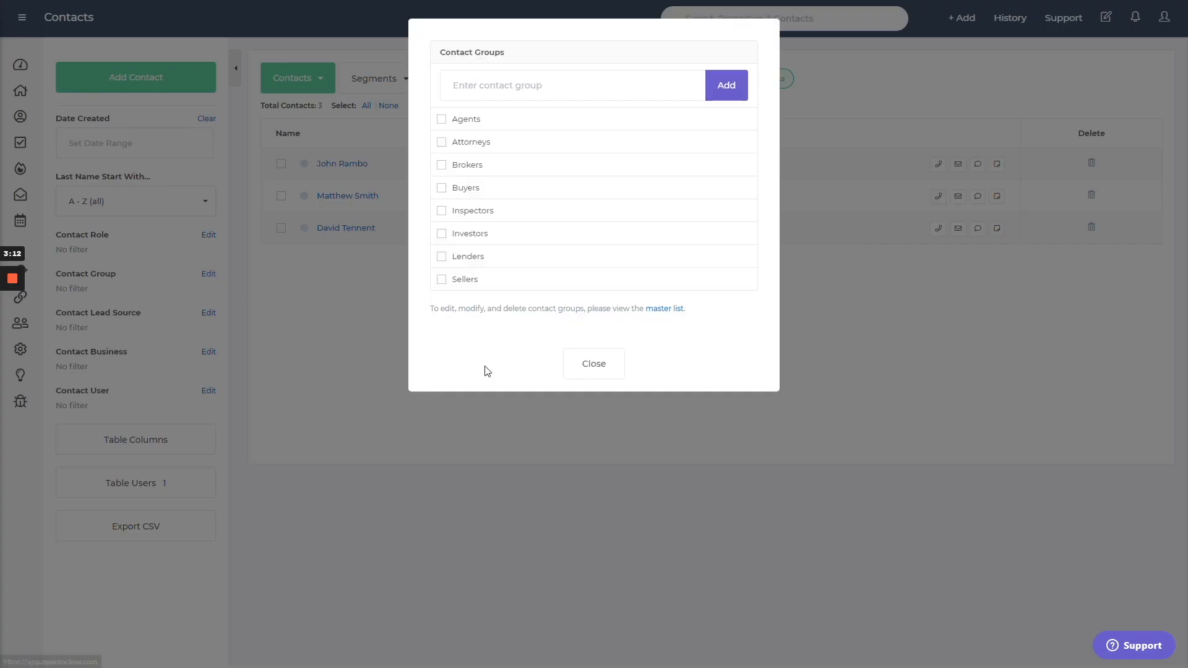
left_click(590, 365)
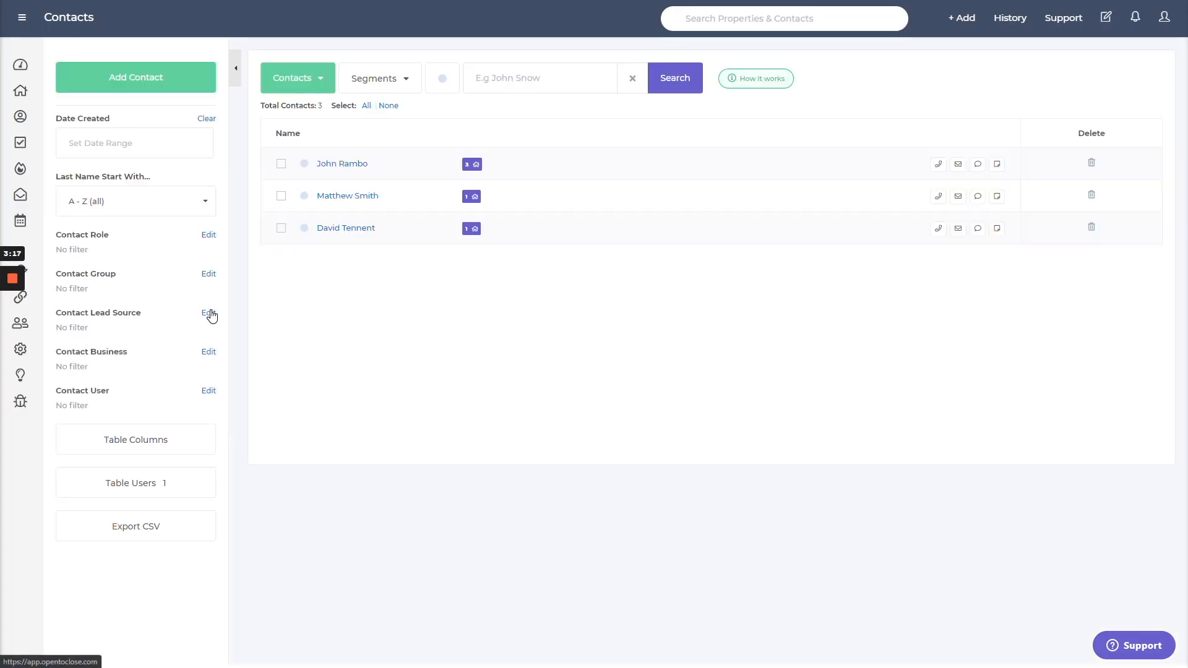
left_click(209, 312)
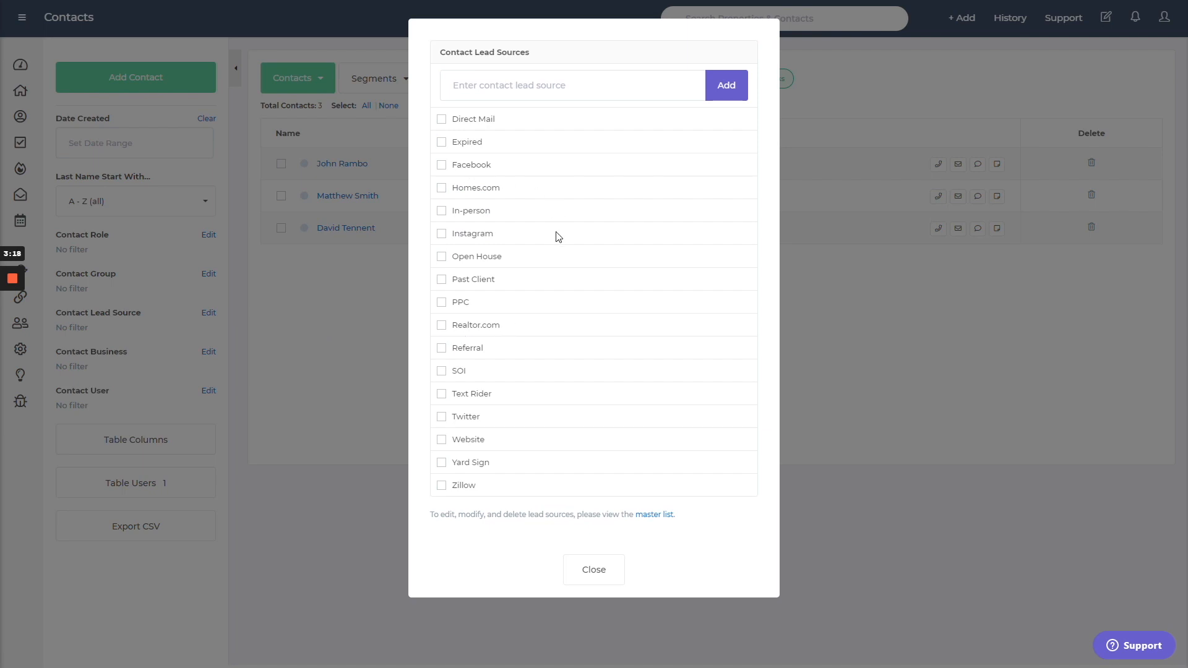
left_click(581, 575)
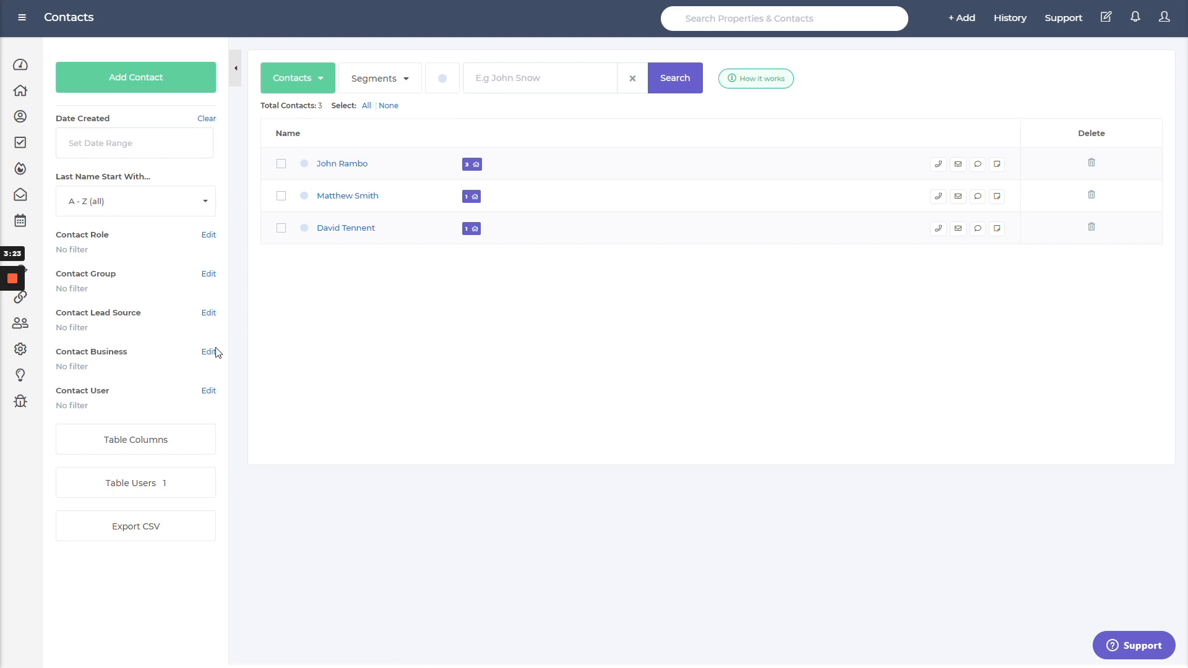
Review the filter choices for contact business and contact user without selecting any.
left_click(210, 352)
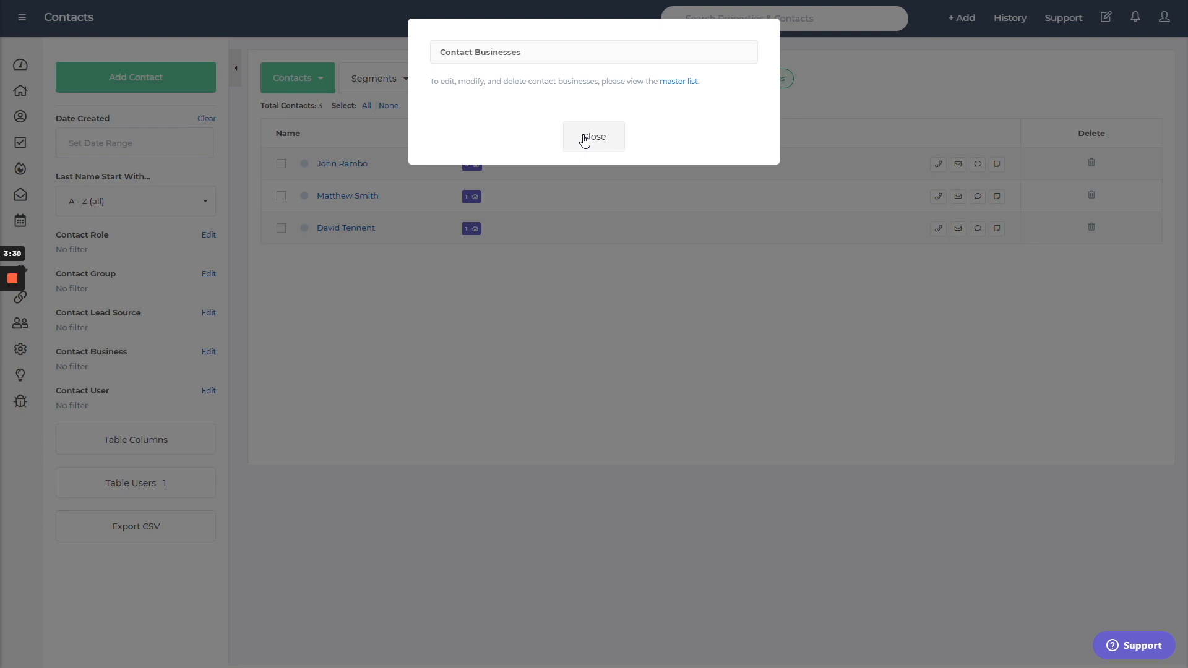
left_click(618, 140)
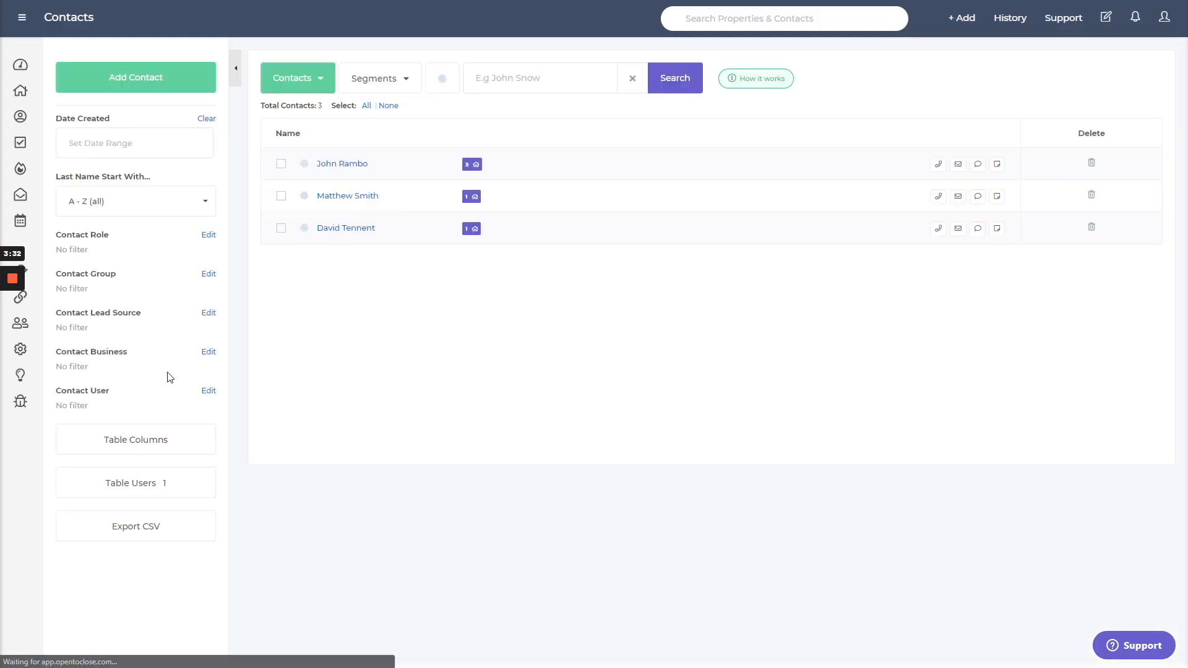
left_click(208, 390)
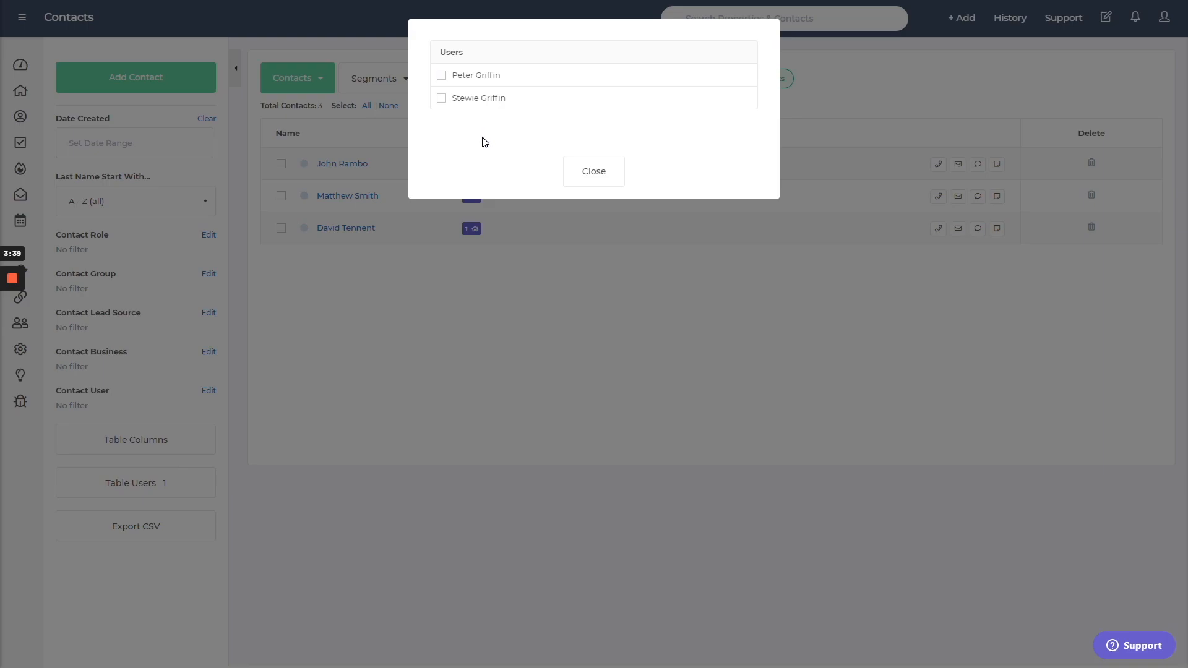
left_click(577, 183)
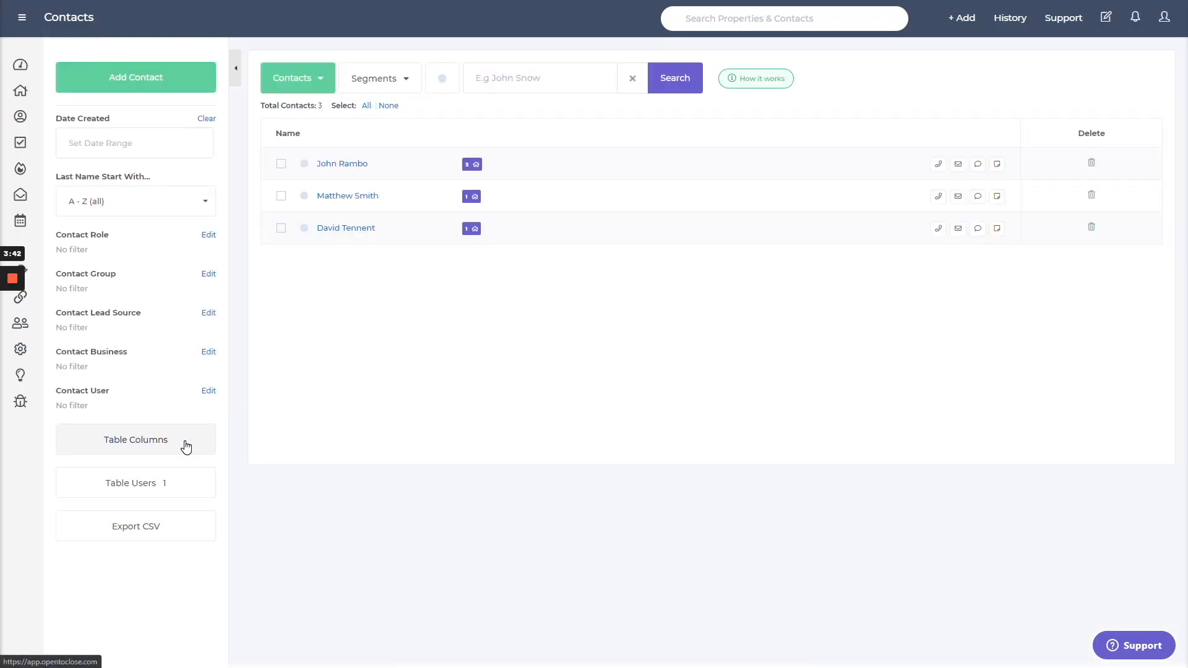
Add Email, Cell Phone, Phone and Lead Source as columns of the contacts table and update the table.
left_click(151, 440)
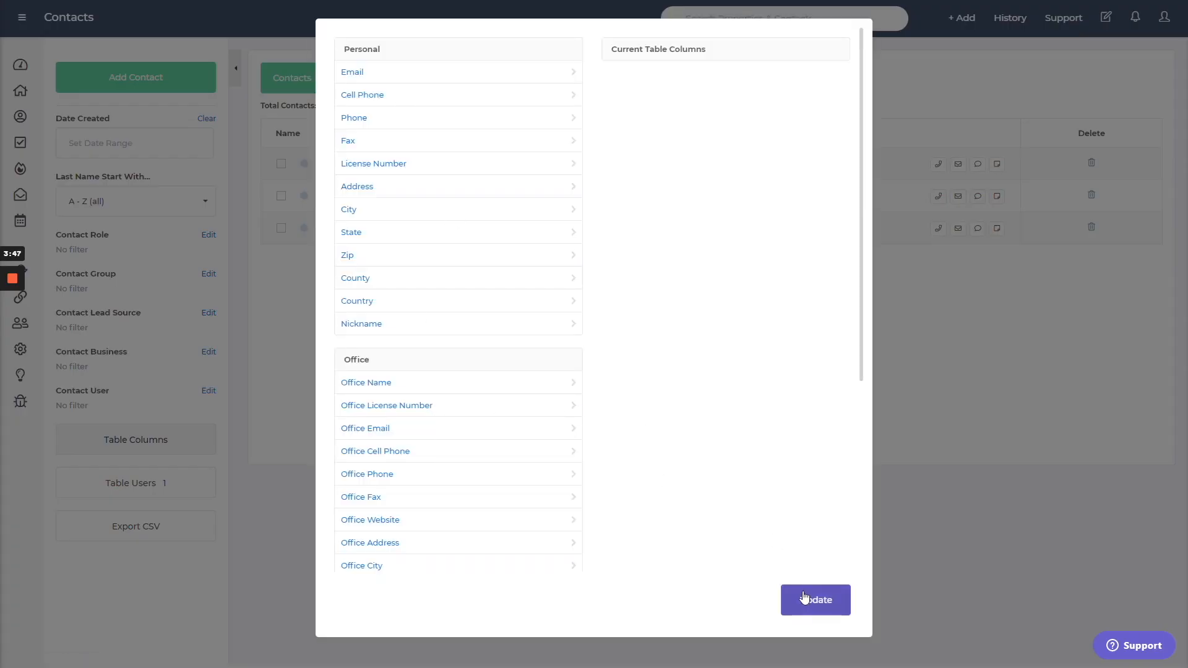
left_click(899, 425)
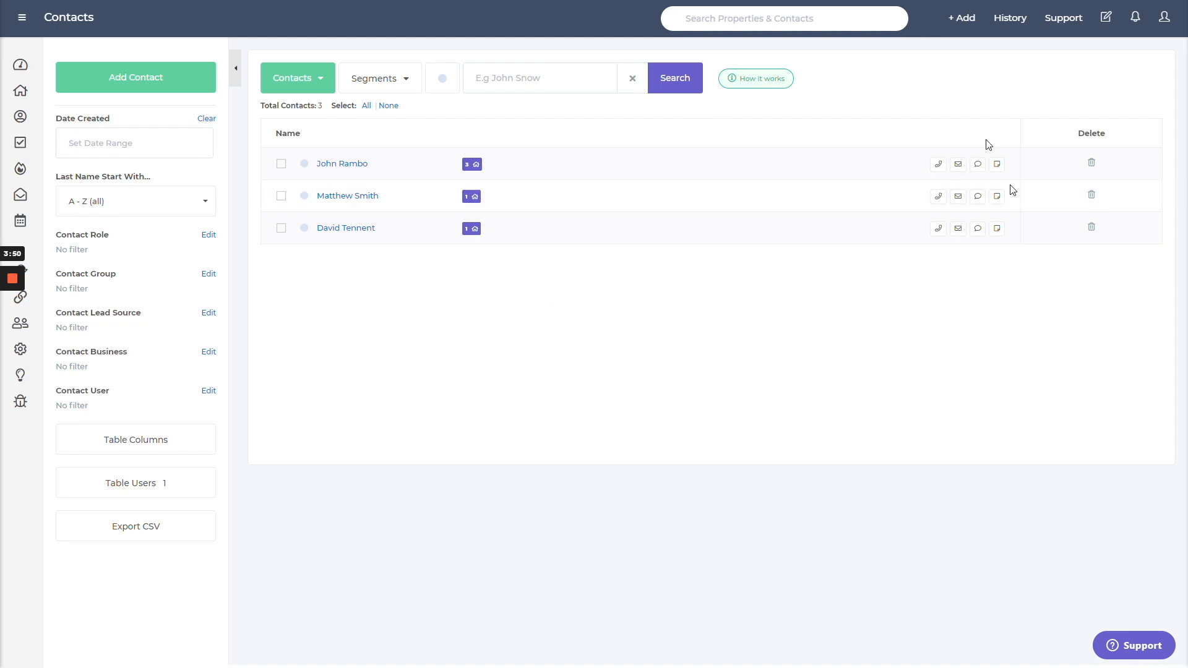
left_click(146, 440)
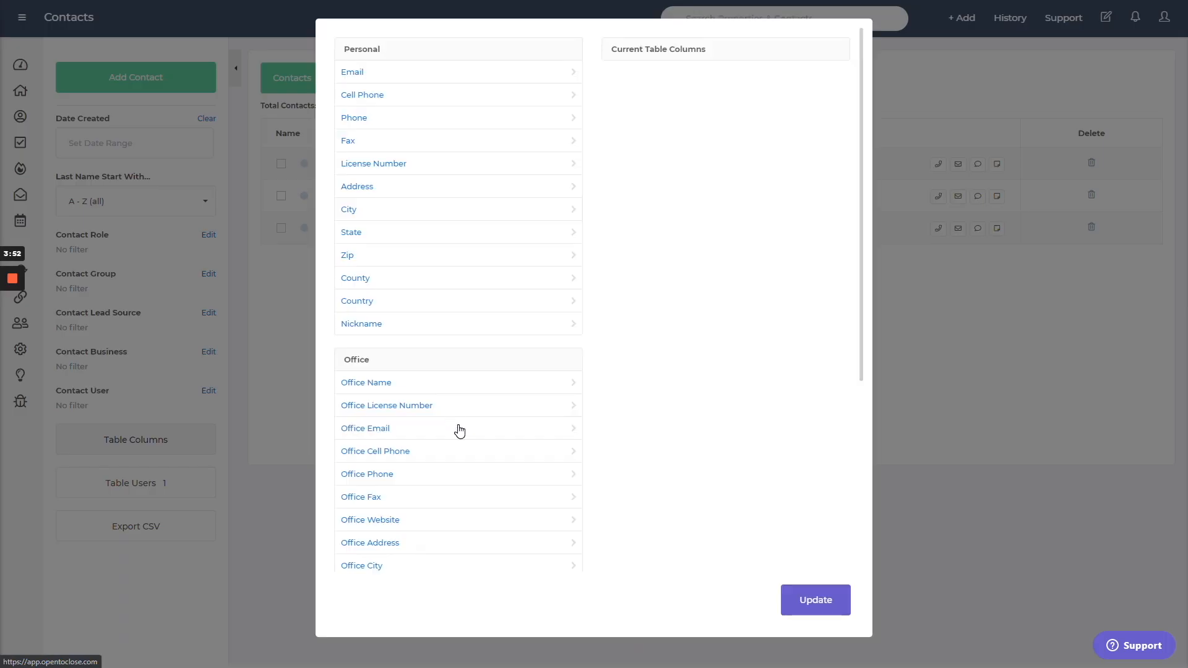
left_click(381, 74)
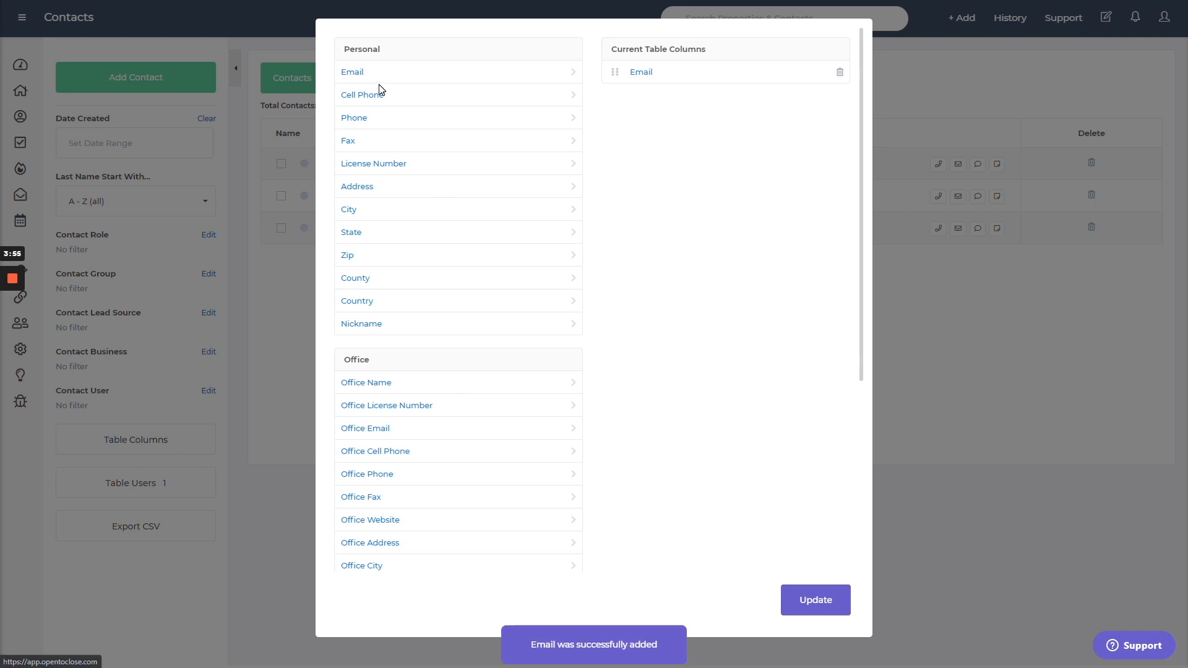
left_click(379, 94)
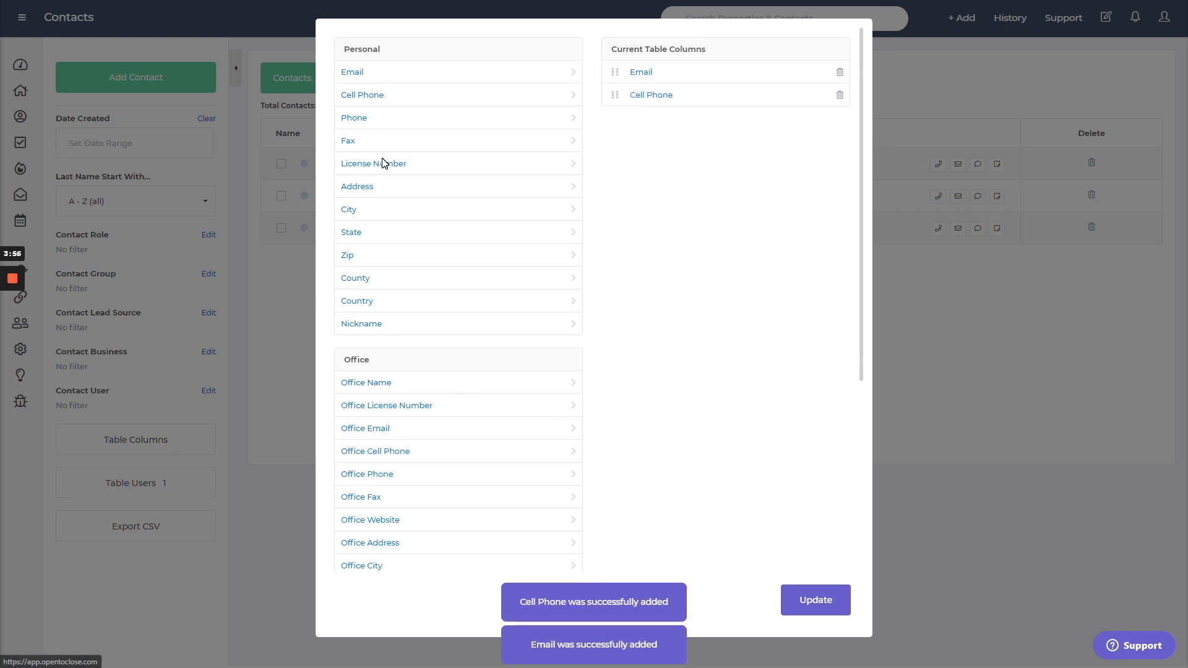
left_click(358, 123)
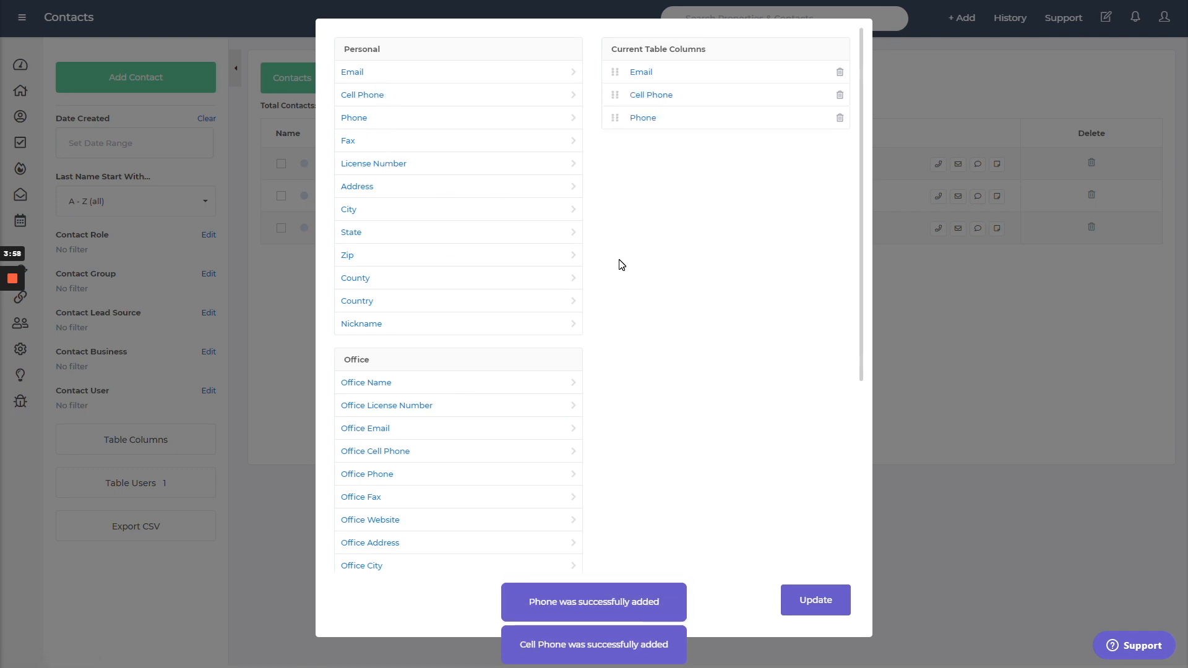
scroll(397, 377, "down", 5)
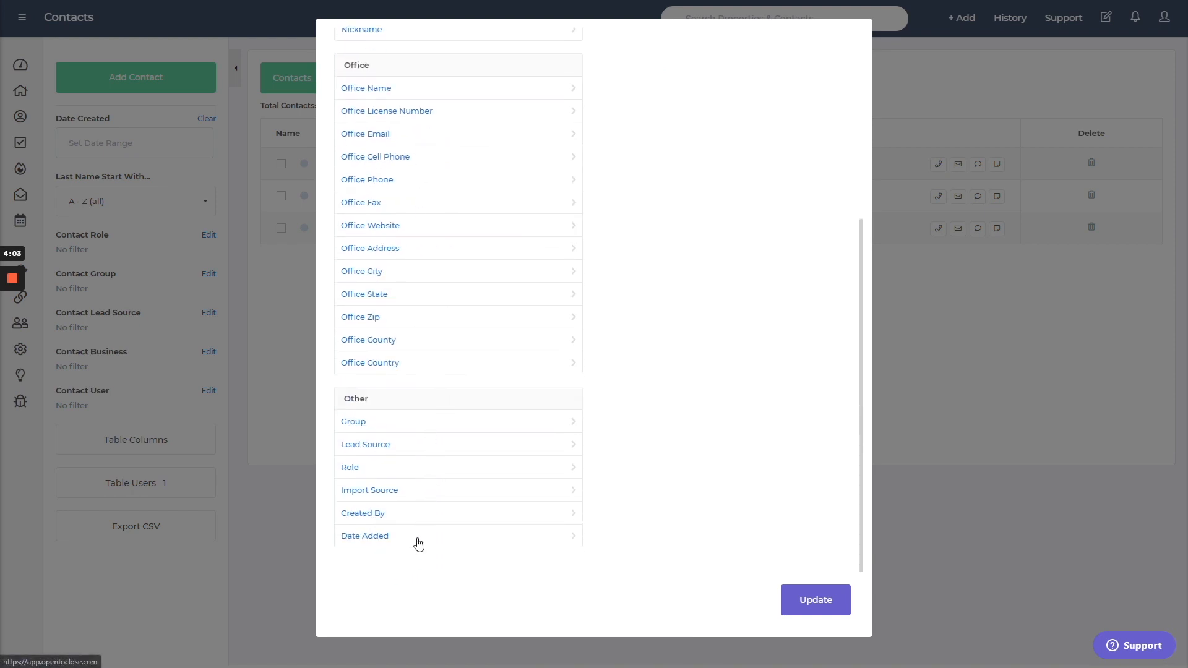
left_click(374, 453)
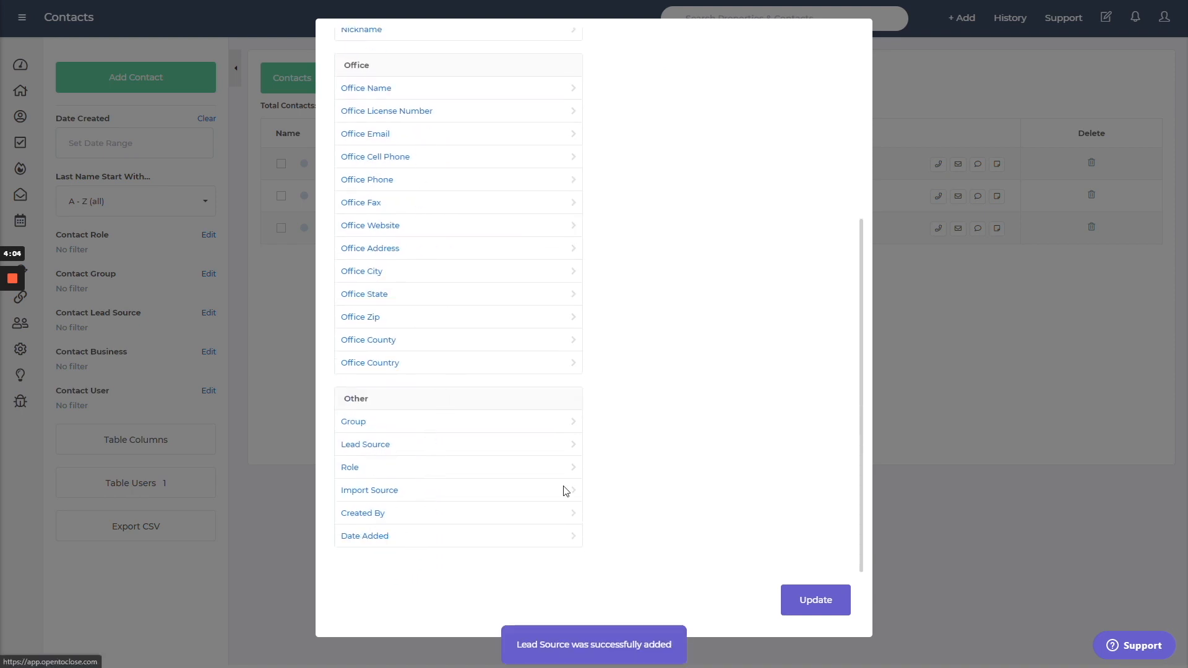
left_click(799, 600)
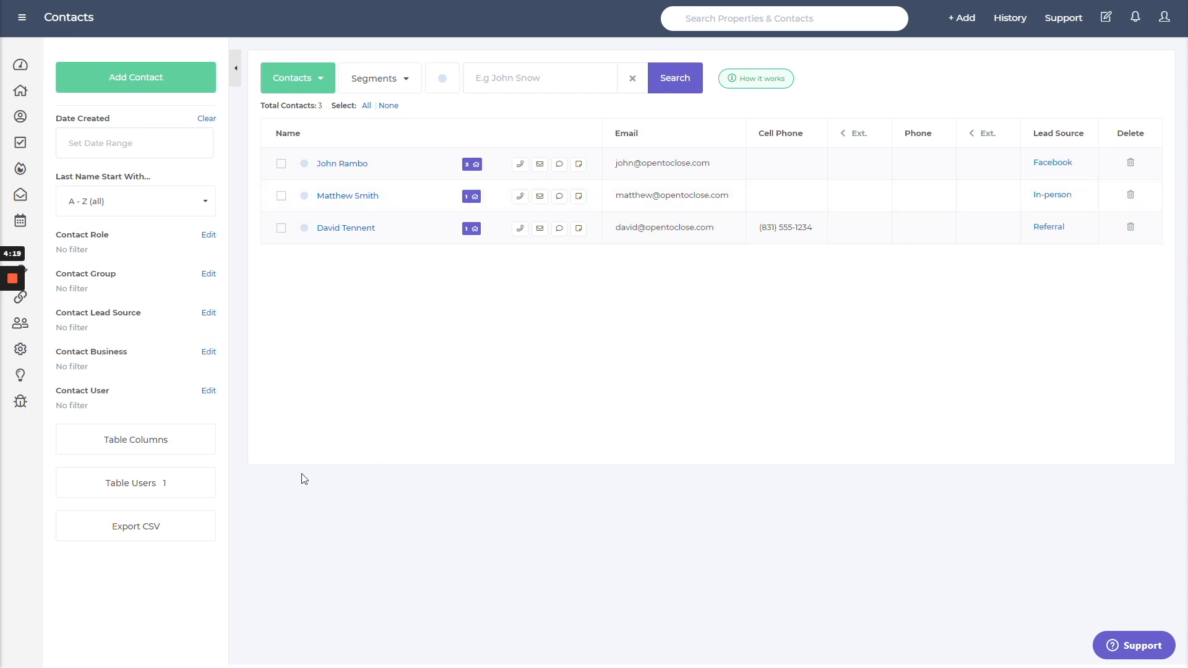
Check which users have access to the Contacts table, leaving the access settings as they are.
left_click(194, 485)
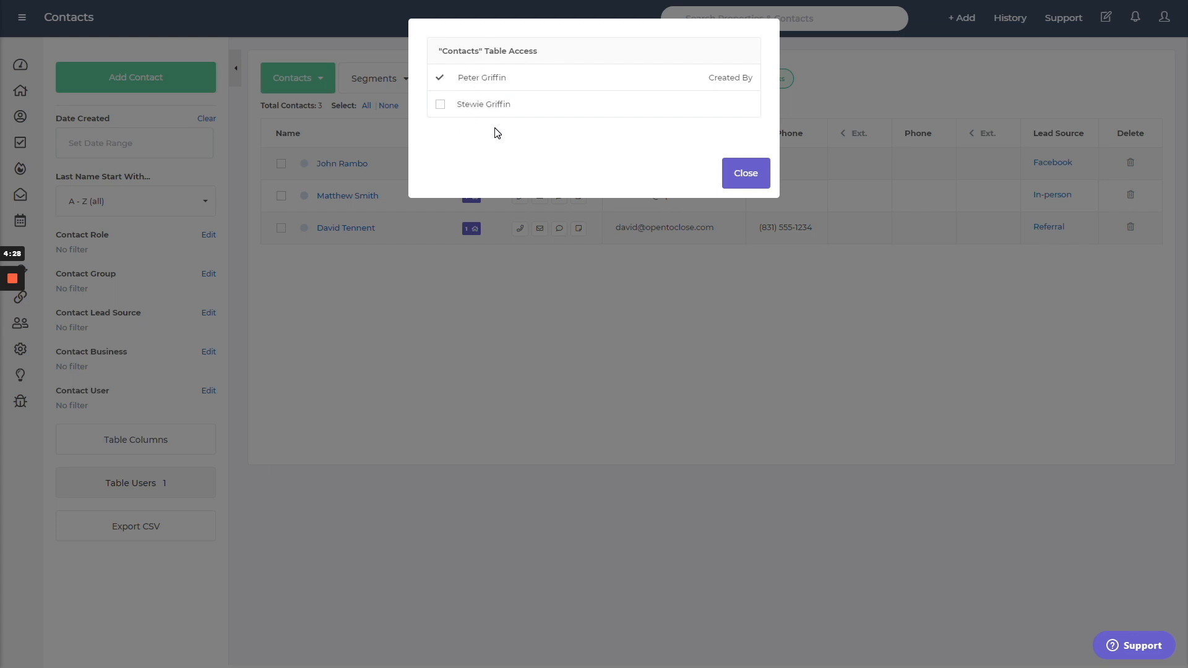
left_click(734, 179)
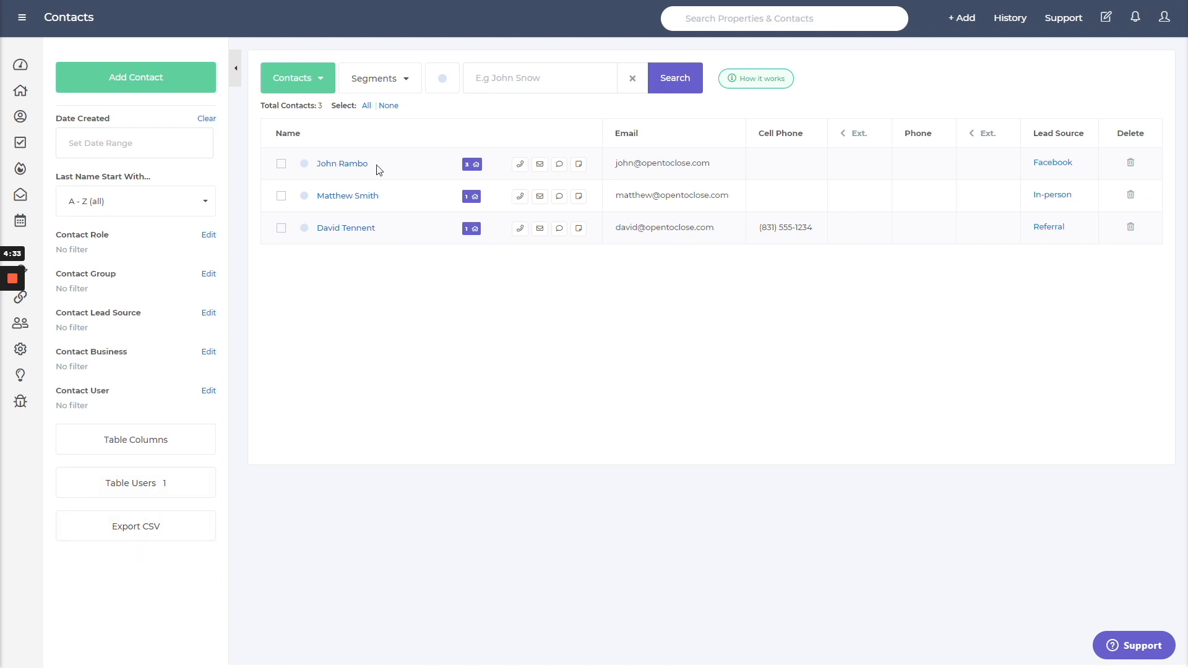